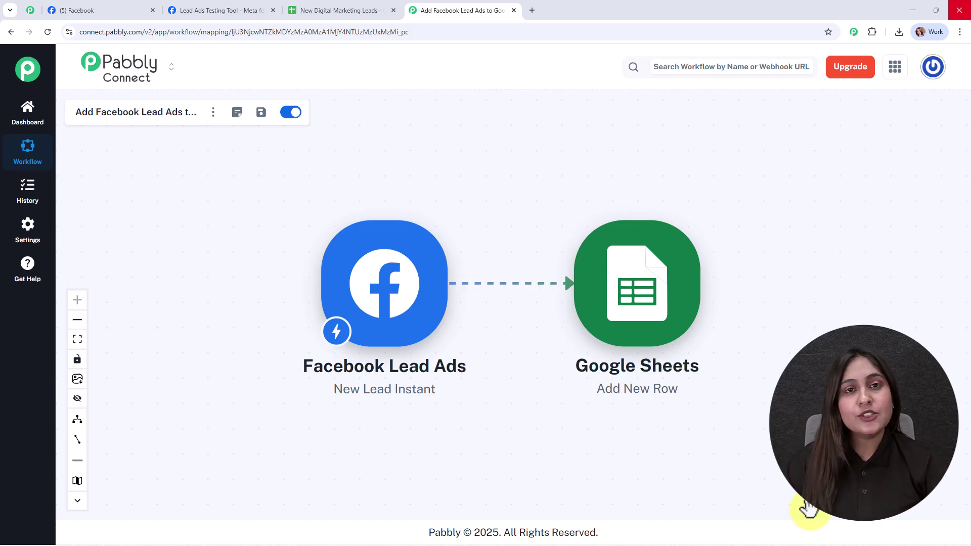
View the Digital Dynamics Facebook page, then the New Digital Marketing Leads sheet with its Test User row.
left_click(77, 9)
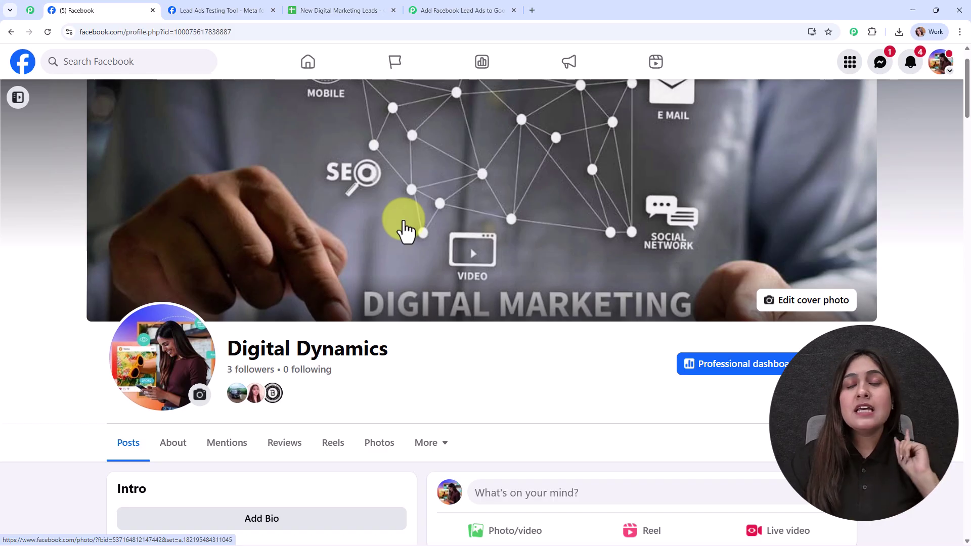
left_click(354, 10)
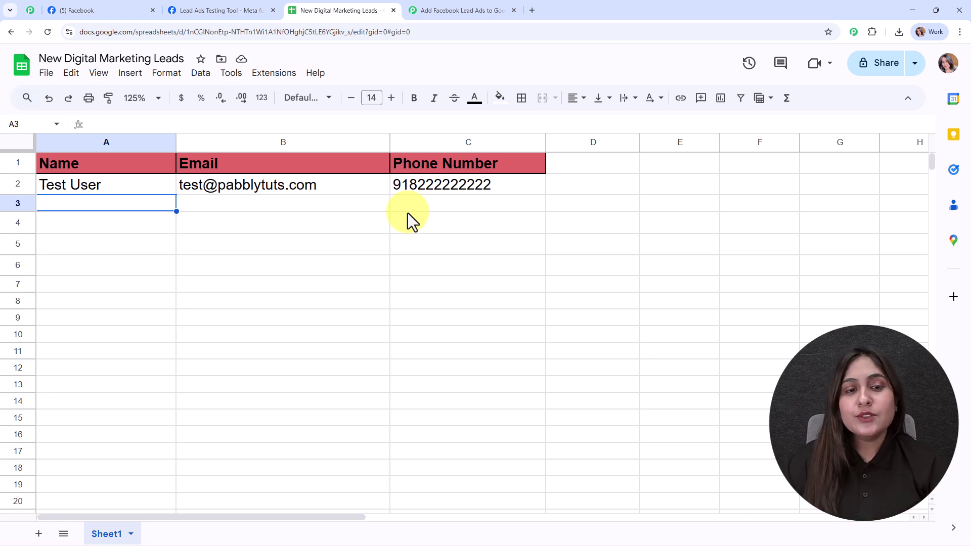
Return to the Pabbly Connect Facebook Lead Ads to Google Sheets workflow.
left_click(408, 12)
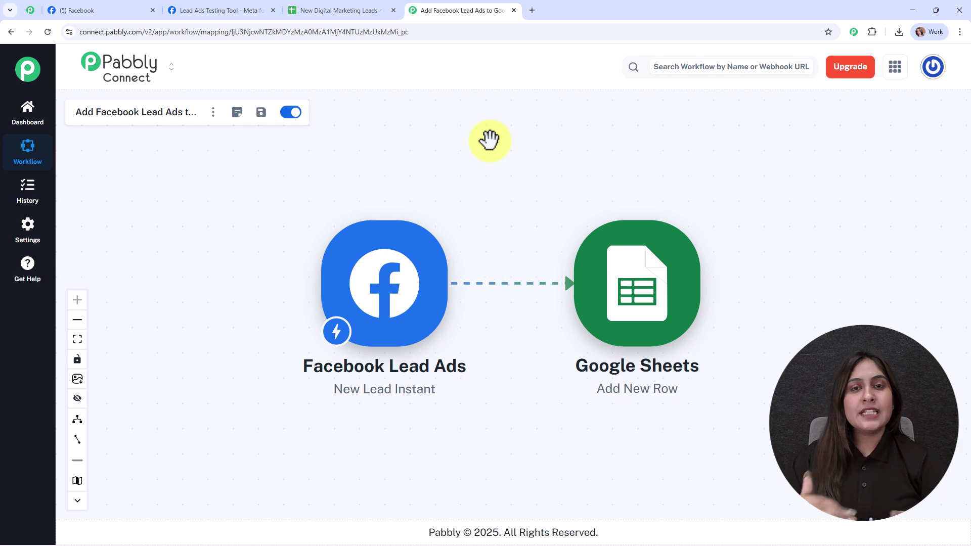
Submit the filled test lead (name, email, phone) in the Meta Lead Ads Testing Tool.
left_click(189, 10)
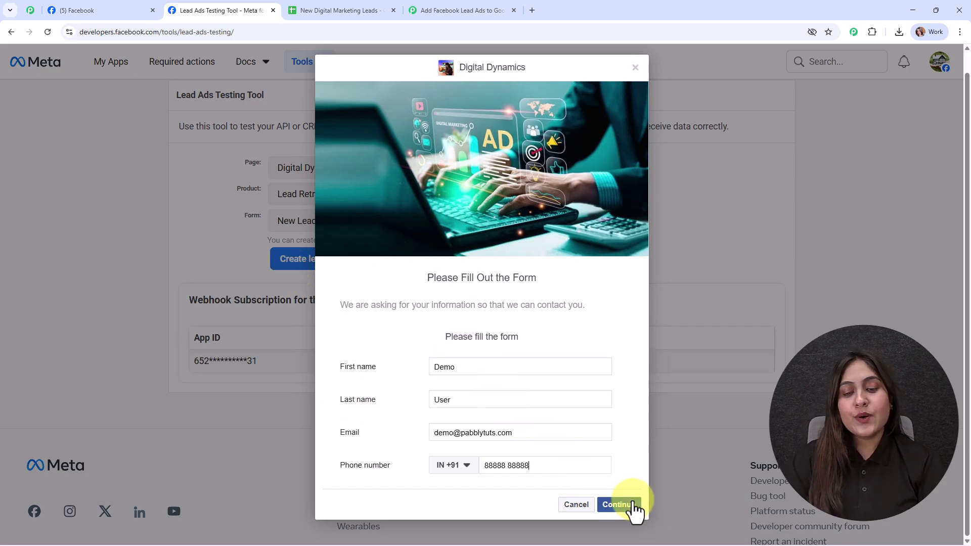
left_click(633, 503)
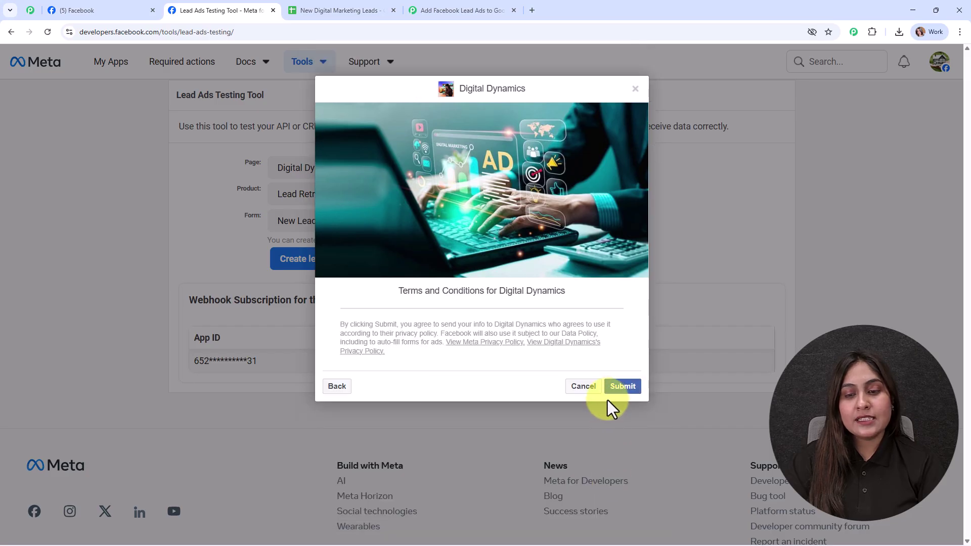
left_click(613, 393)
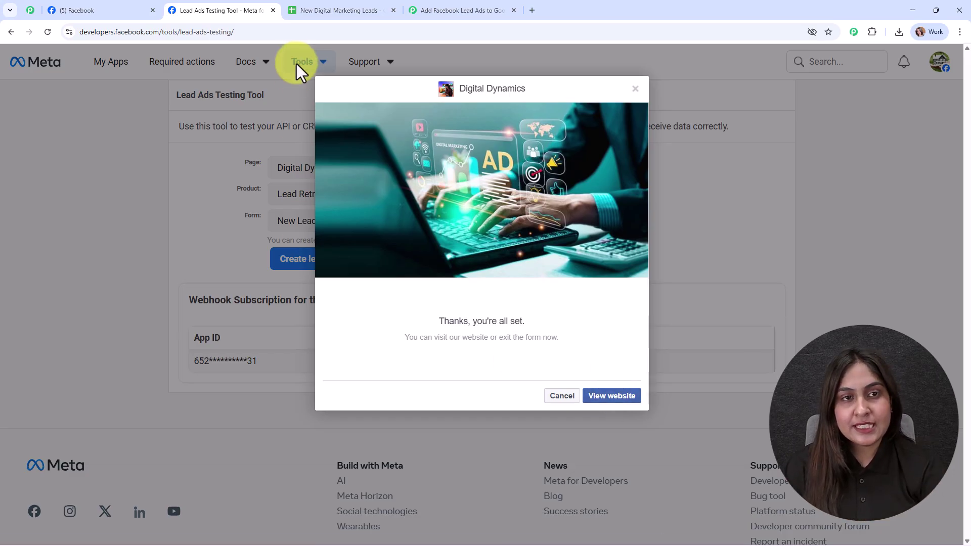
Confirm the test lead landed in row 3 of the sheet, then return to the Pabbly workflow.
left_click(336, 10)
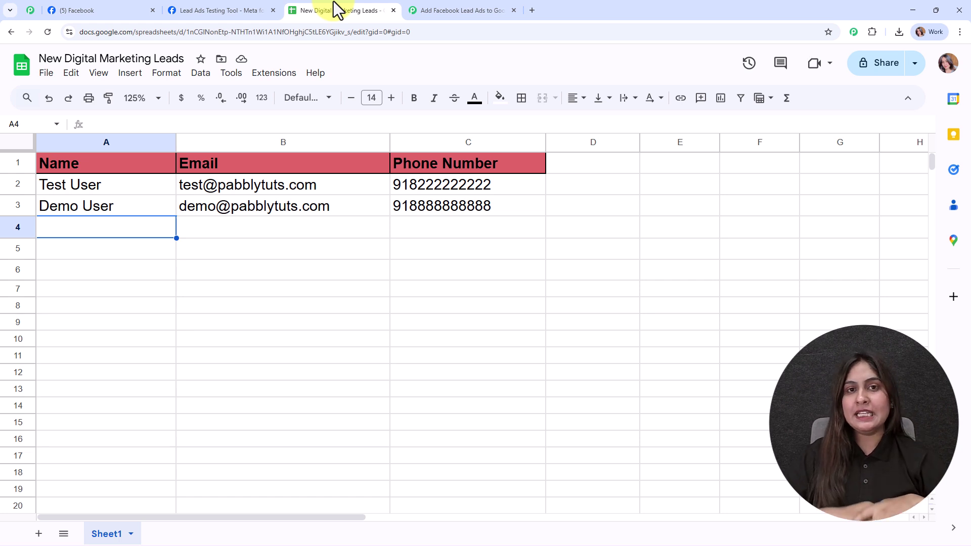
left_click(411, 1)
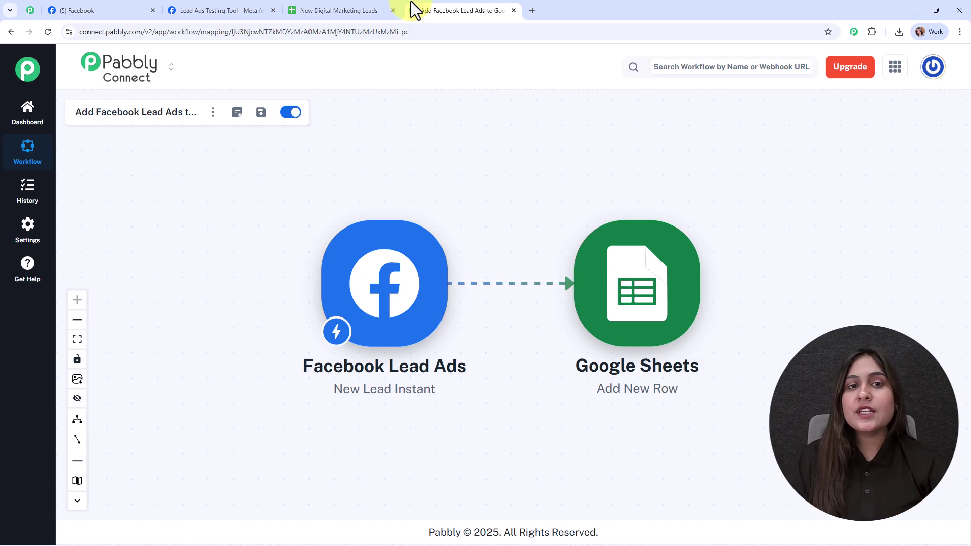
Go to the Pabbly Connect website in a new tab, dismiss the offer popup and sign in.
left_click(534, 7)
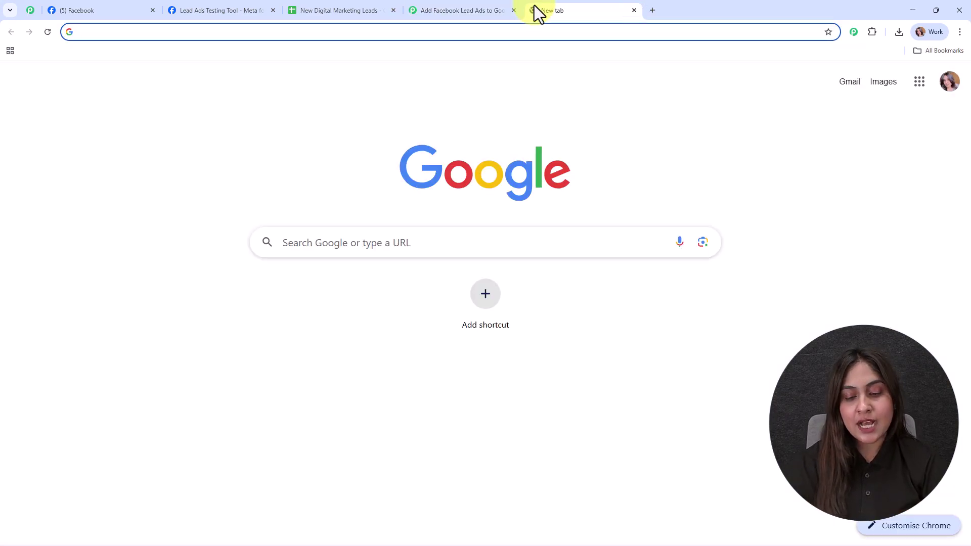
type("paa")
key("BackSpace")
type("b")
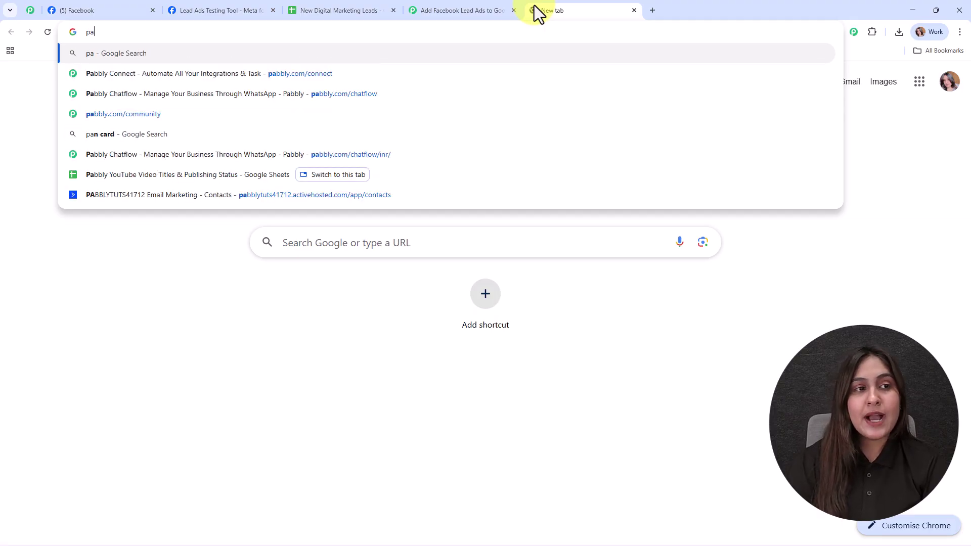
left_click(287, 82)
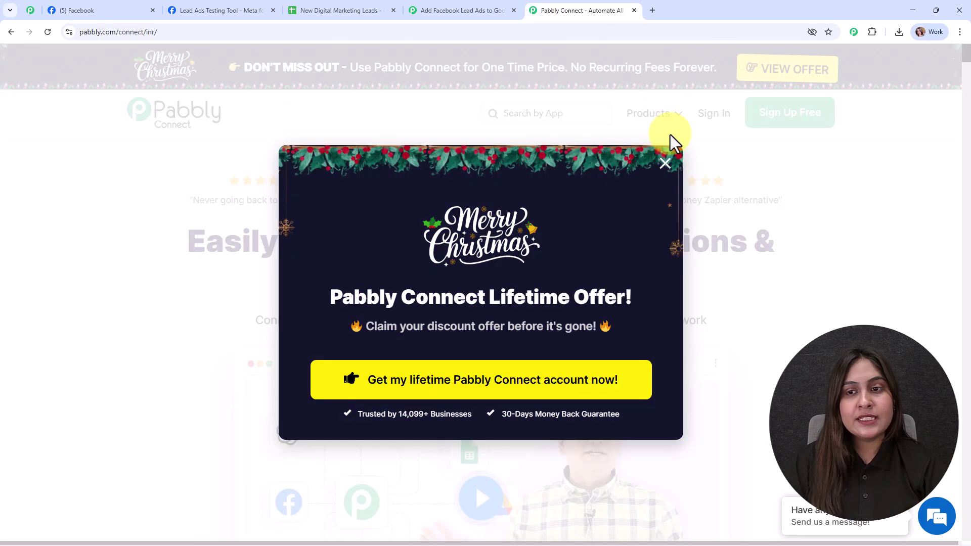
left_click(663, 163)
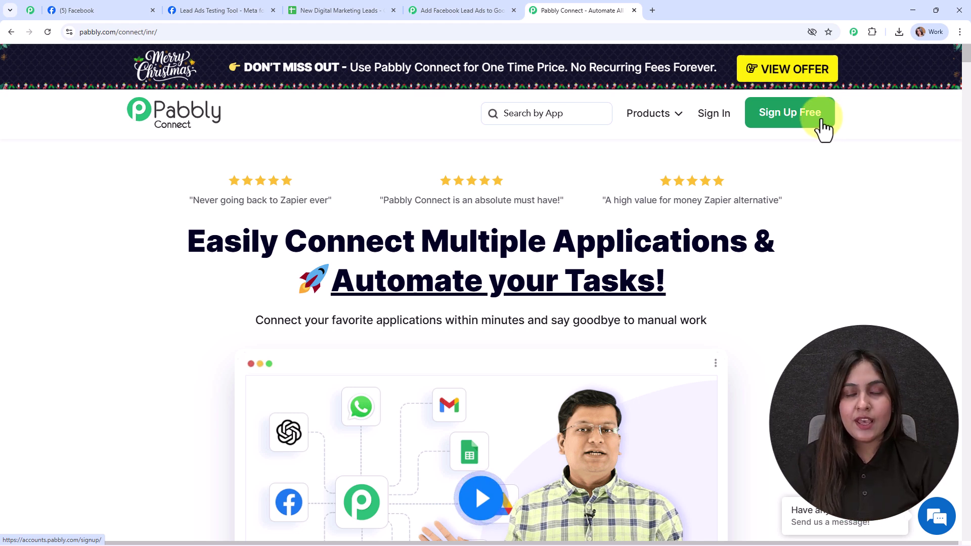
left_click(714, 114)
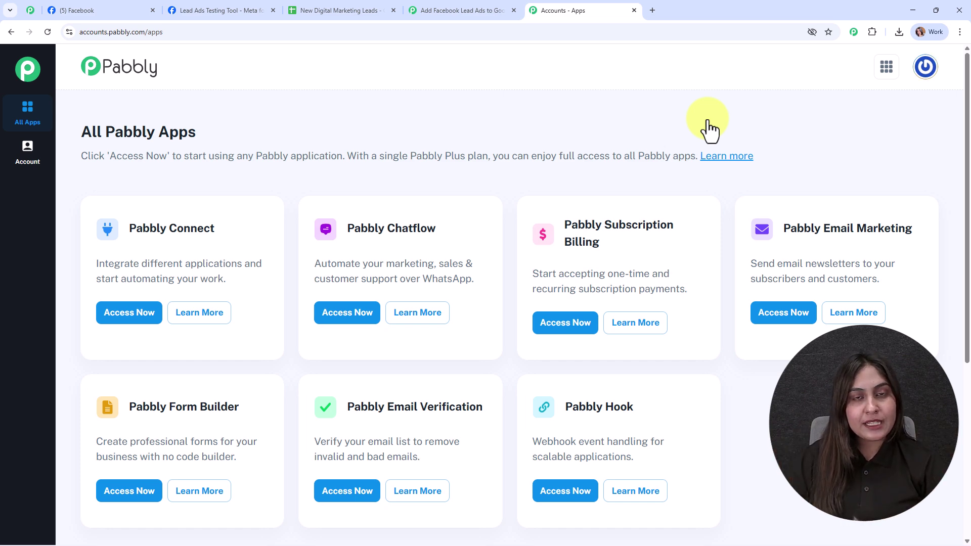
Open Pabbly Connect from the apps list and begin creating a new workflow.
left_click(129, 313)
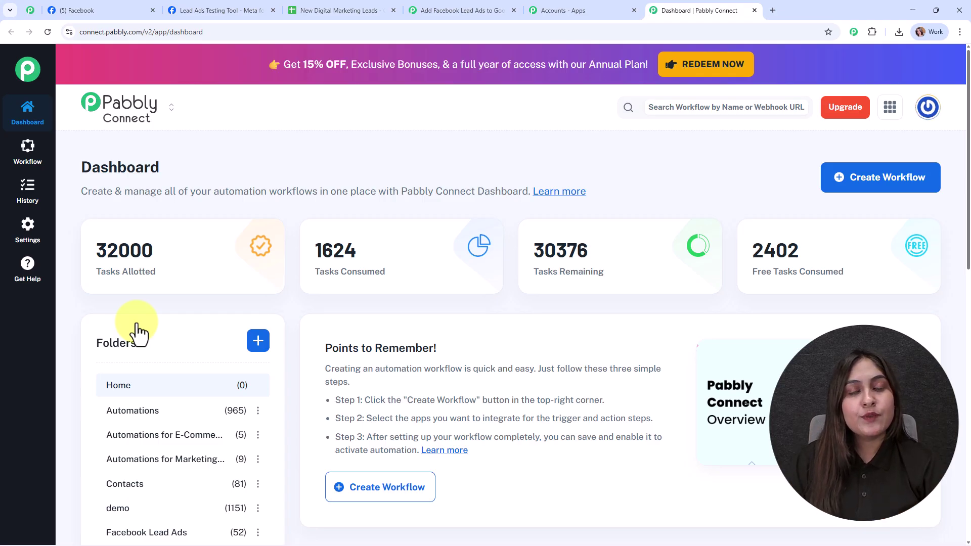
left_click(860, 188)
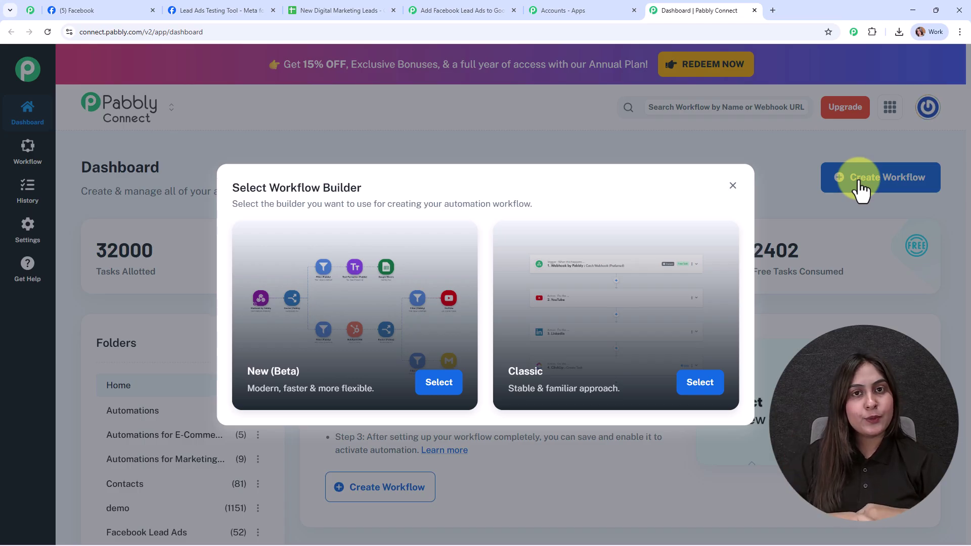
Create a New (Beta) workflow 'Add Facebook Lead Ads to Google Sheets for Digital Marketing Agencies' in the Facebook Lead Ads folder.
left_click(449, 390)
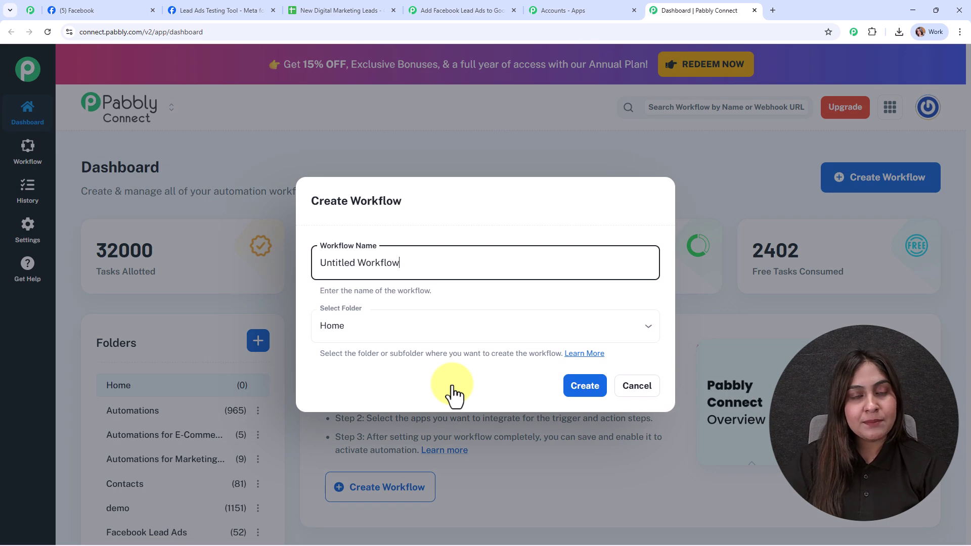
left_click_drag(438, 265, 317, 284)
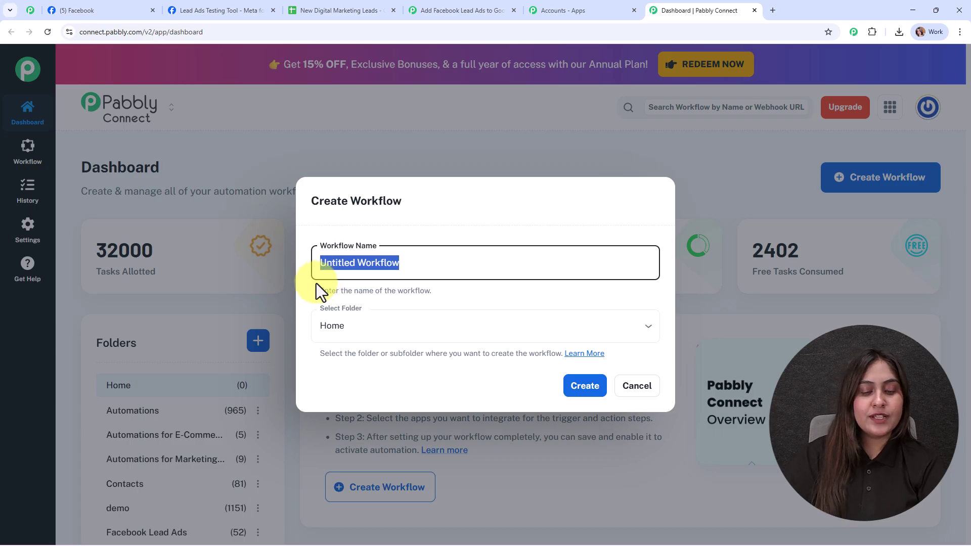
type("Add Facebook Lead Ads to Google Sheets for Digital Marketing Agencies")
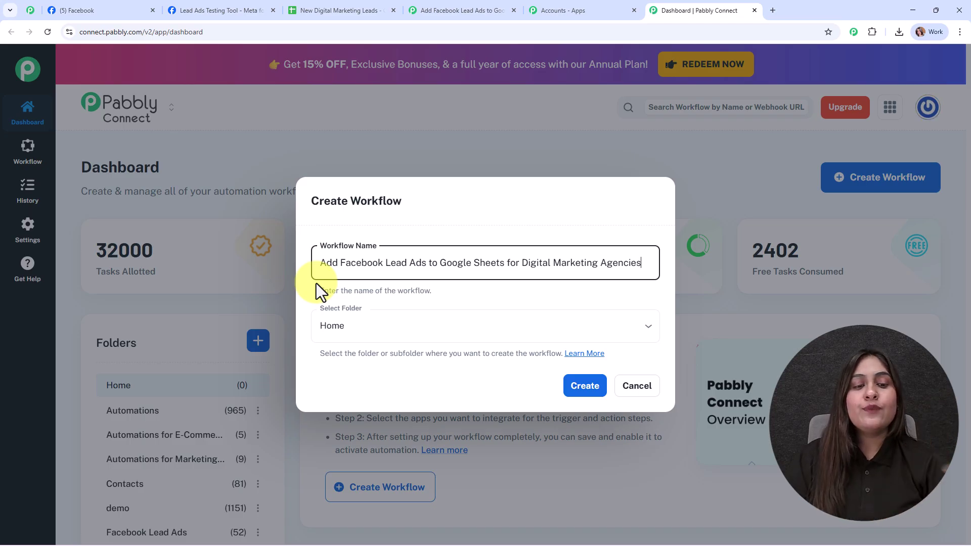
left_click(396, 335)
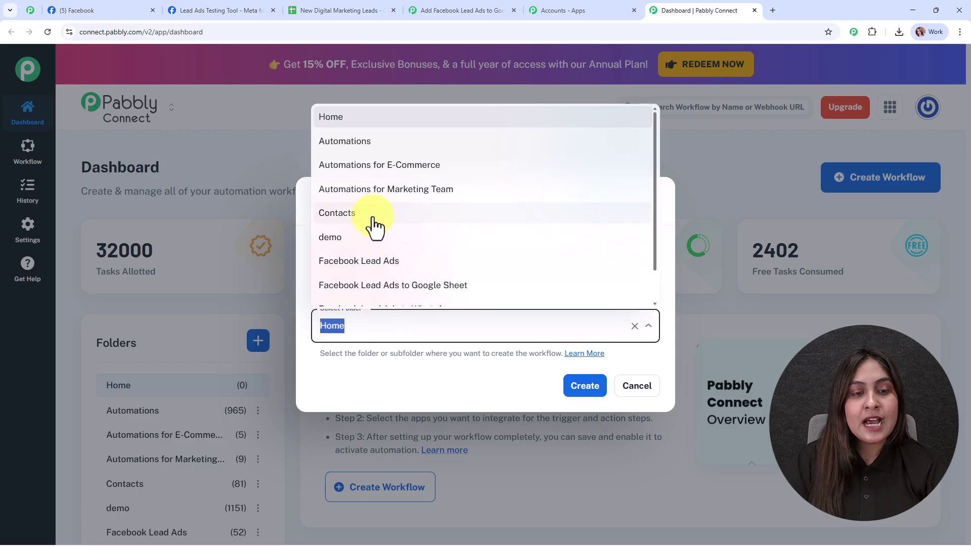
left_click(390, 262)
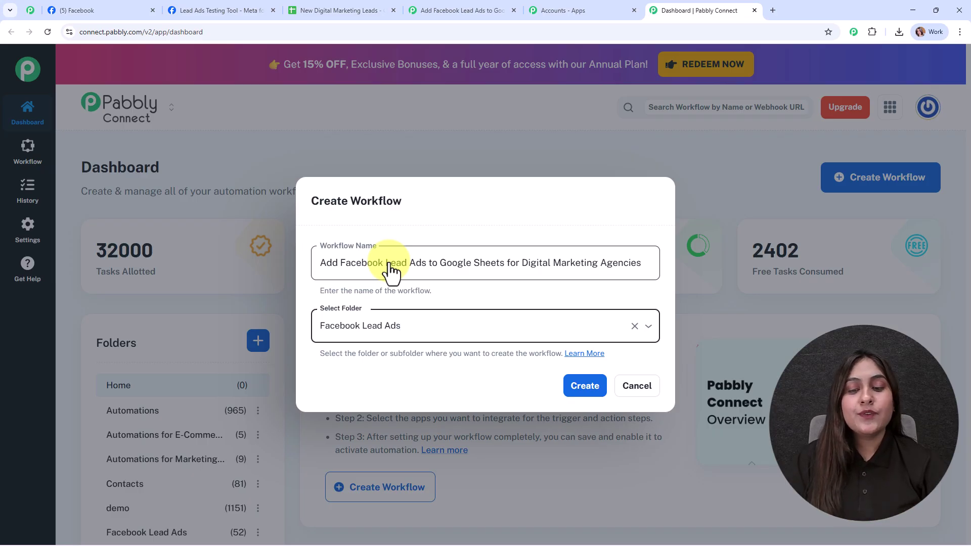
left_click(577, 400)
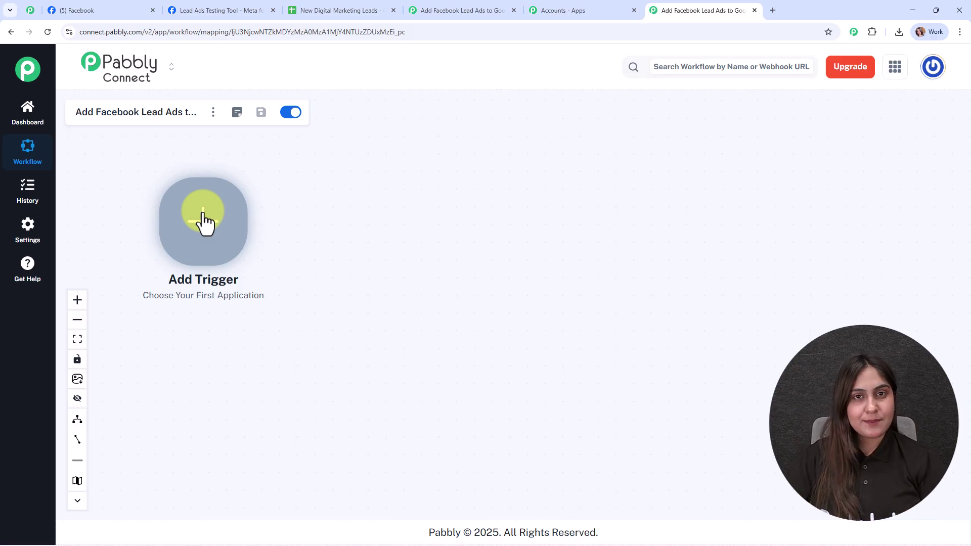
Set the trigger to Facebook Lead Ads with the New Lead Instant event.
left_click(204, 216)
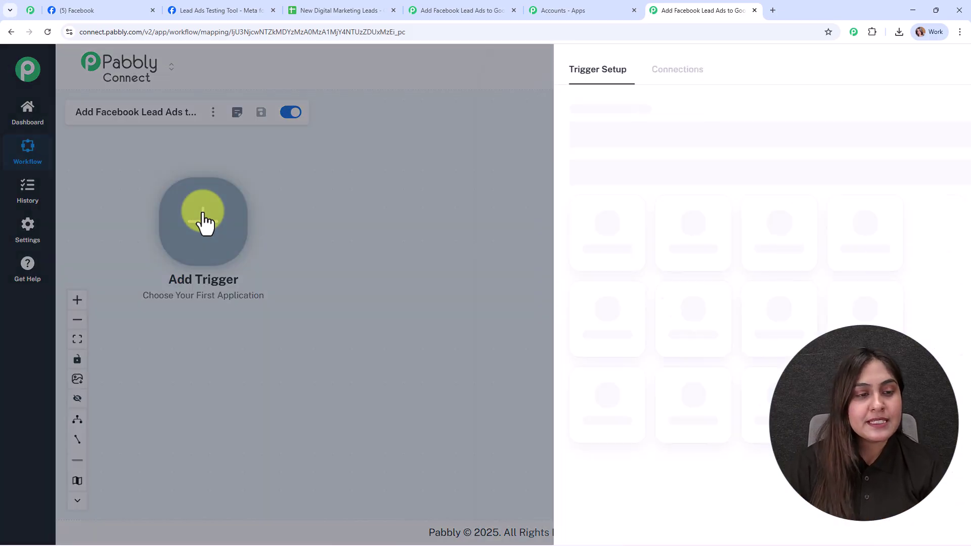
type("face")
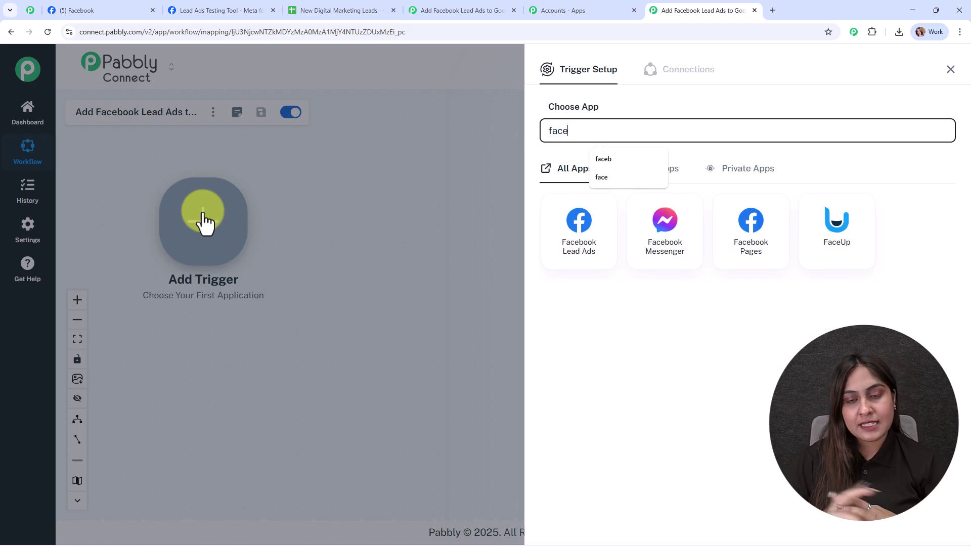
left_click(590, 251)
left_click(592, 190)
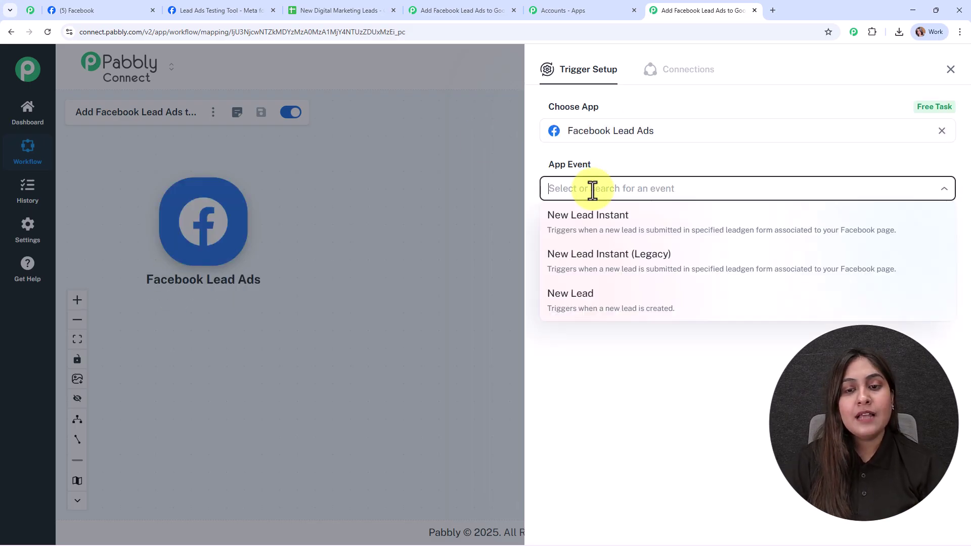
left_click(596, 232)
Add a new Facebook Lead Ads connection and authorise it with Facebook.
left_click(597, 232)
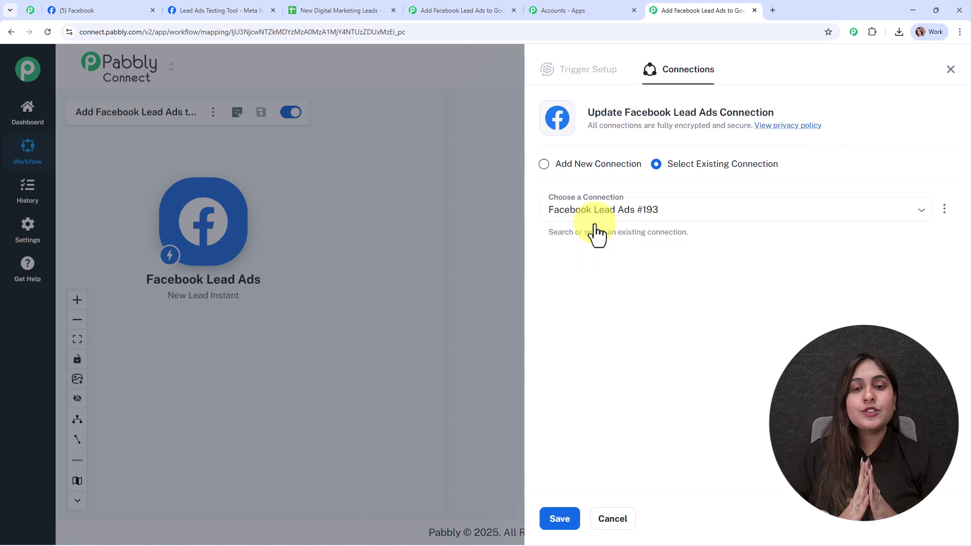
left_click(595, 173)
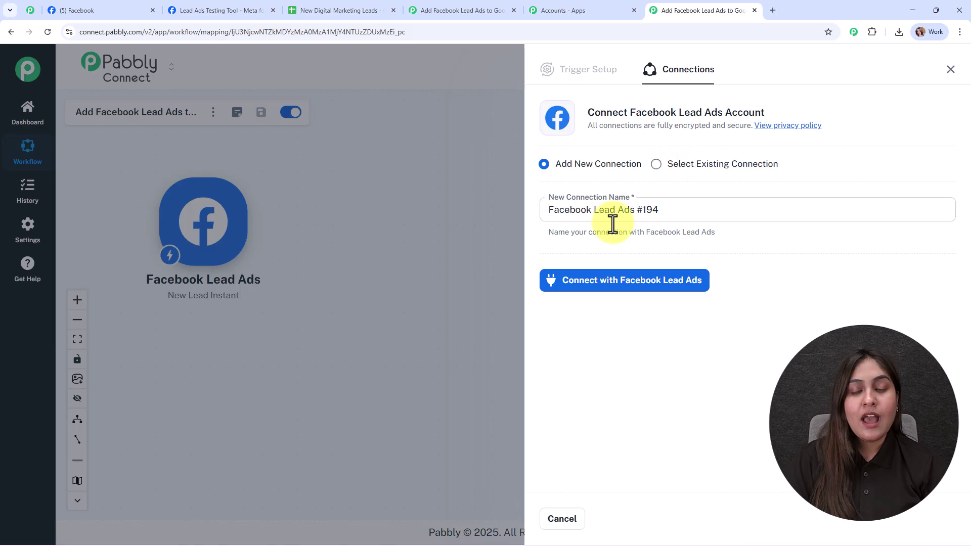
left_click(630, 281)
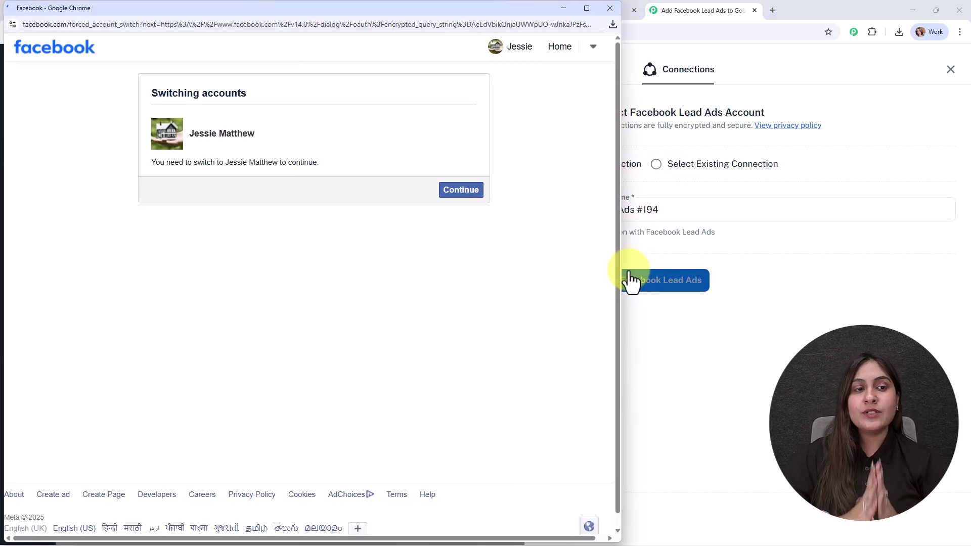
Grant Pabbly access in the Facebook popup by continuing with the signed-in account.
left_click(461, 192)
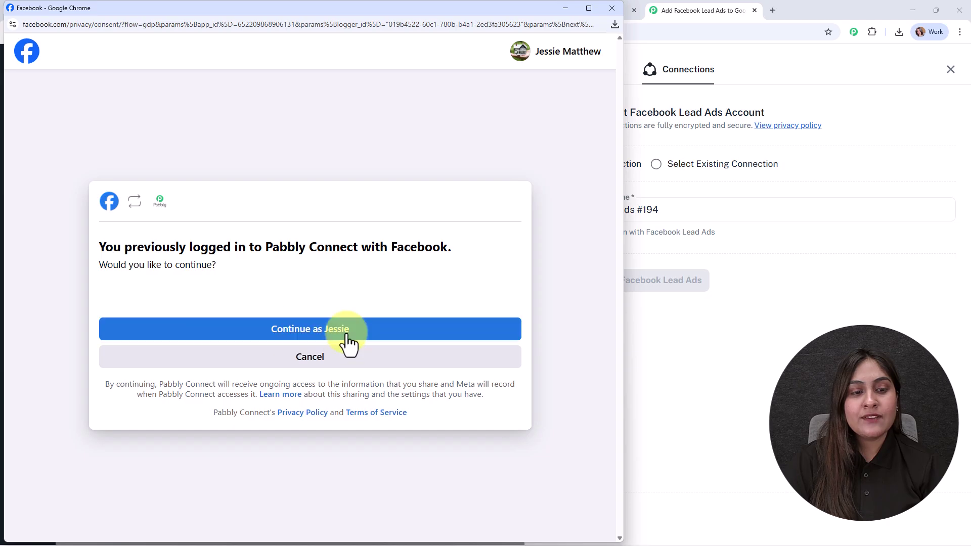
left_click(349, 334)
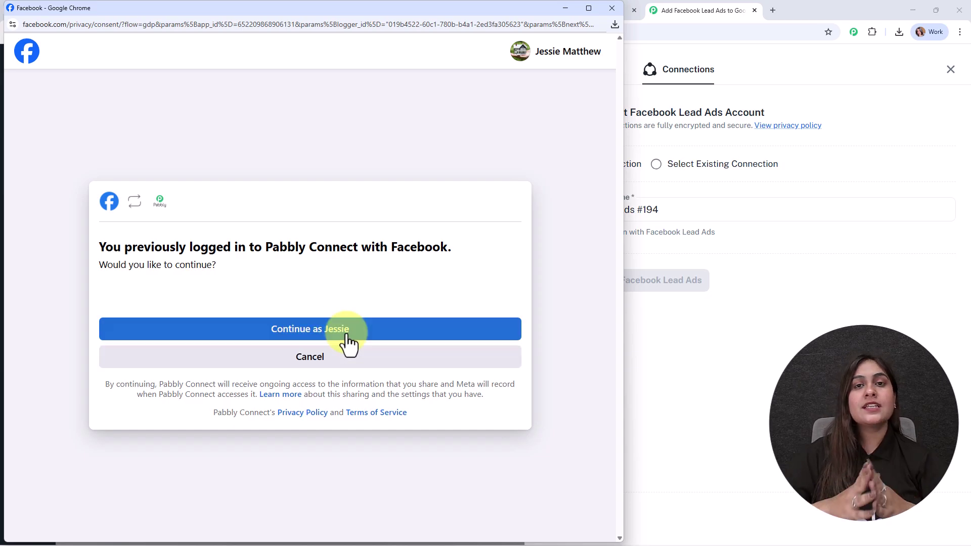
left_click(347, 336)
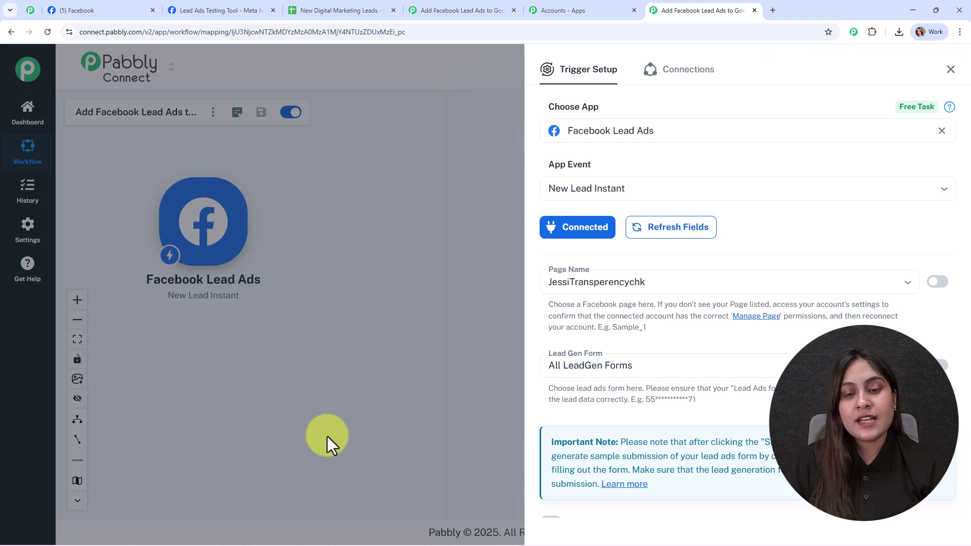
Check the Digital Dynamics Facebook page, then return to the trigger setup.
scroll(870, 284, "down", 2)
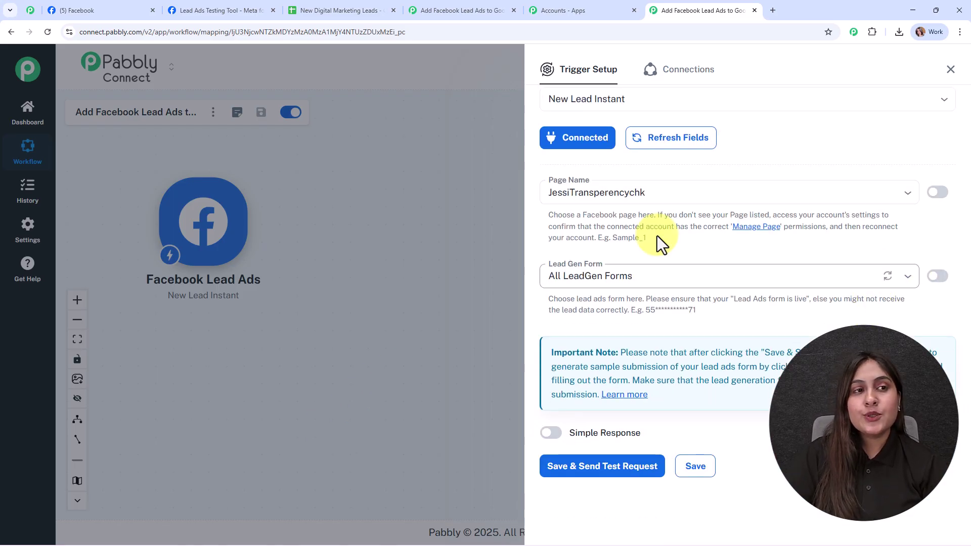
left_click(74, 10)
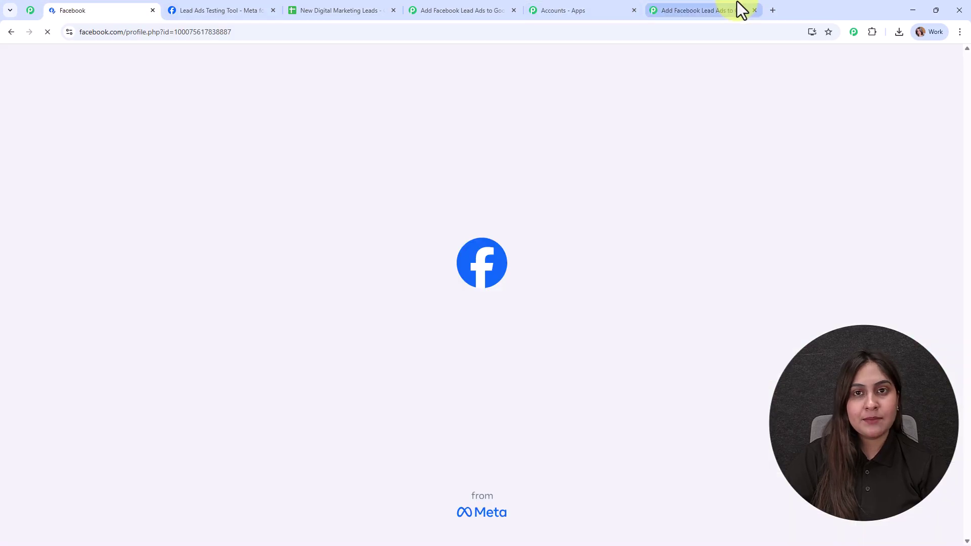
left_click(737, 10)
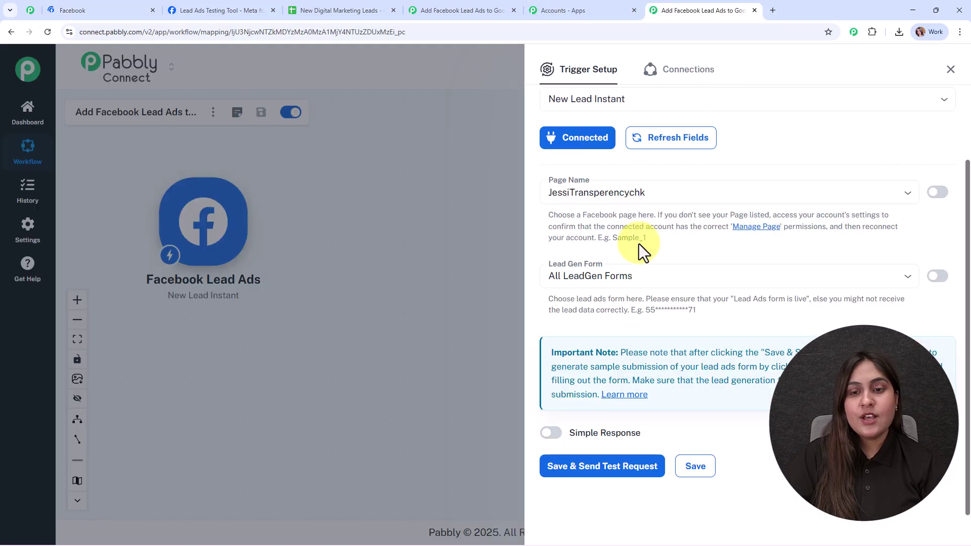
Choose Digital Dynamics as the trigger's Page Name and go back to its Facebook page.
left_click(591, 192)
type("d")
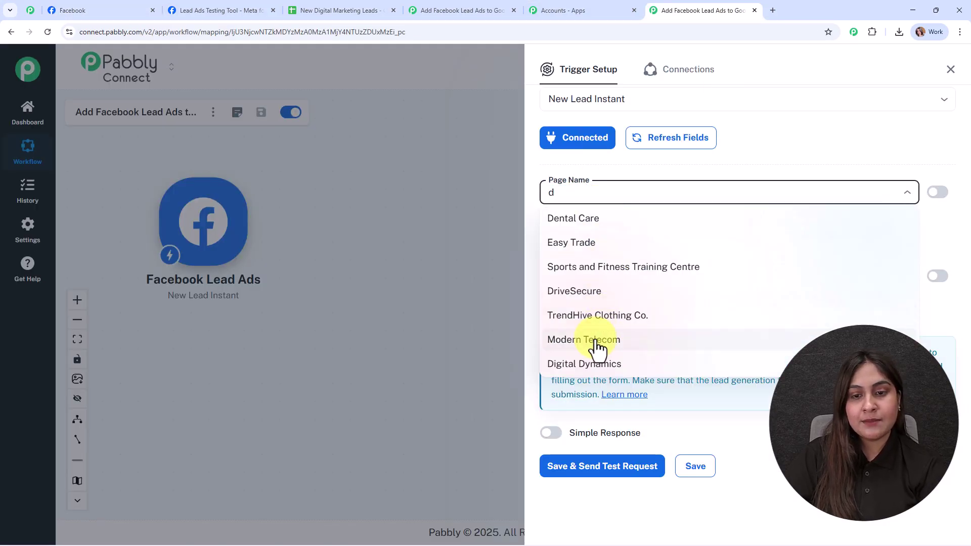
left_click(571, 364)
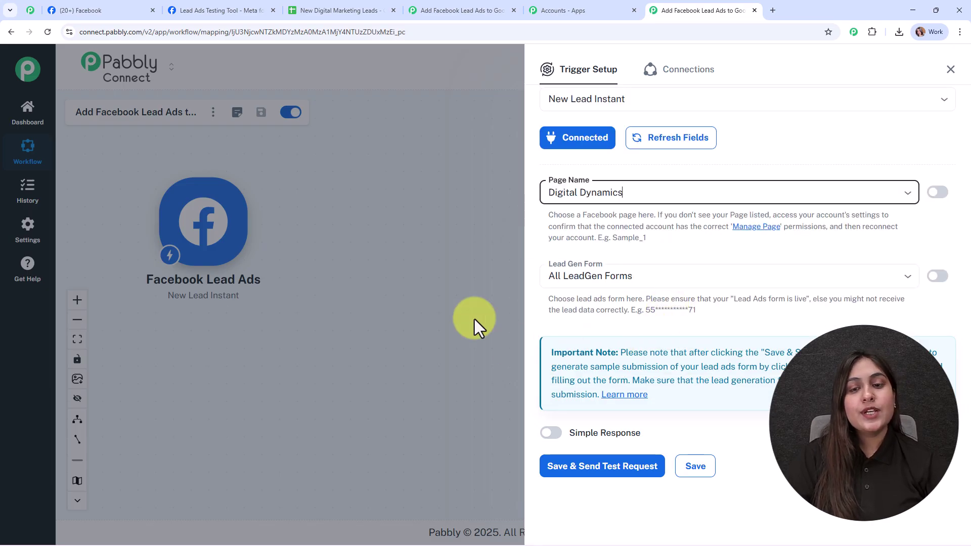
left_click(90, 2)
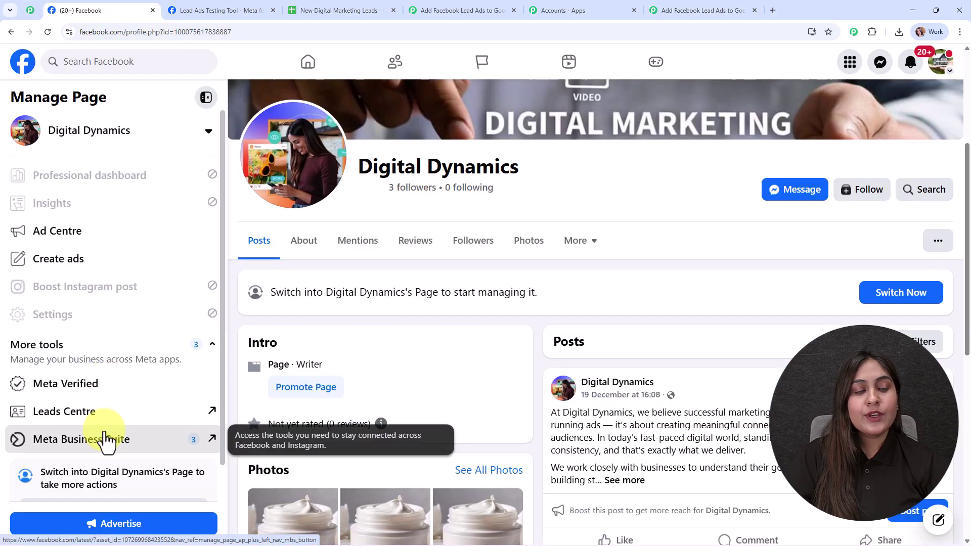
Review the page's Instant Forms list in Meta Business Suite, then return to the Pabbly workflow.
left_click(104, 440)
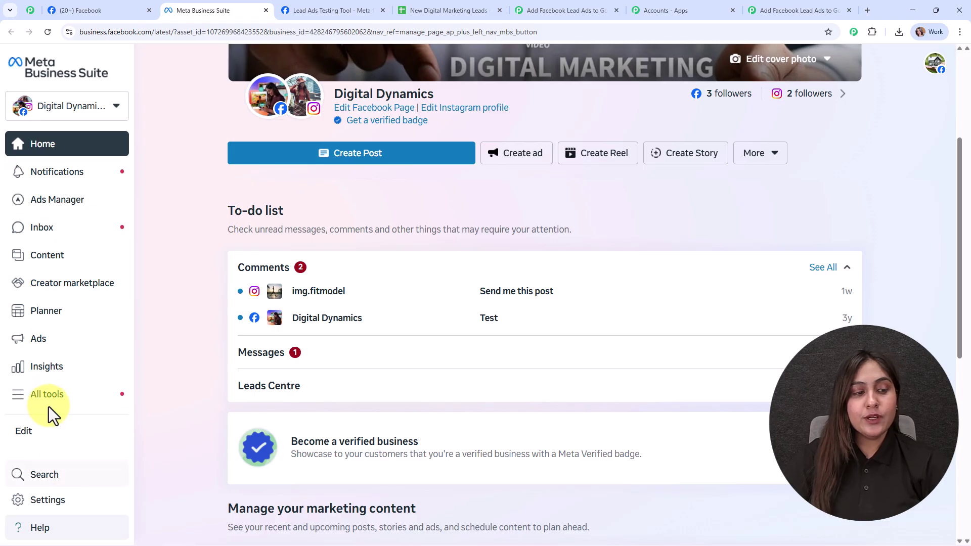
left_click(48, 402)
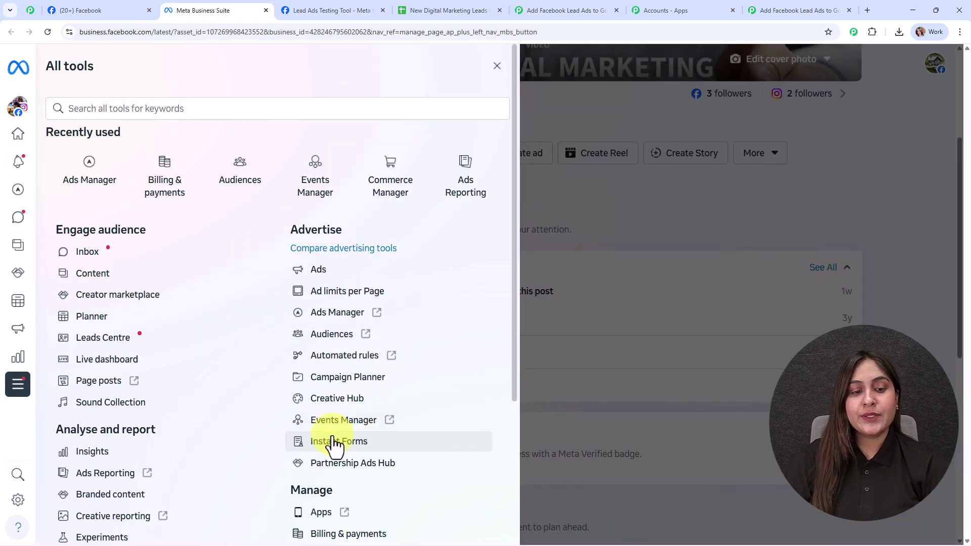
left_click(329, 441)
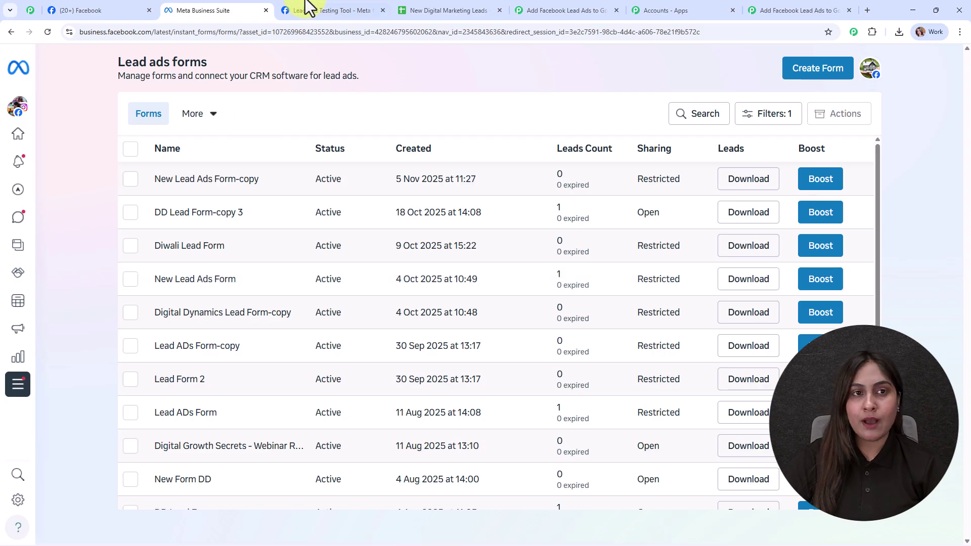
left_click(780, 10)
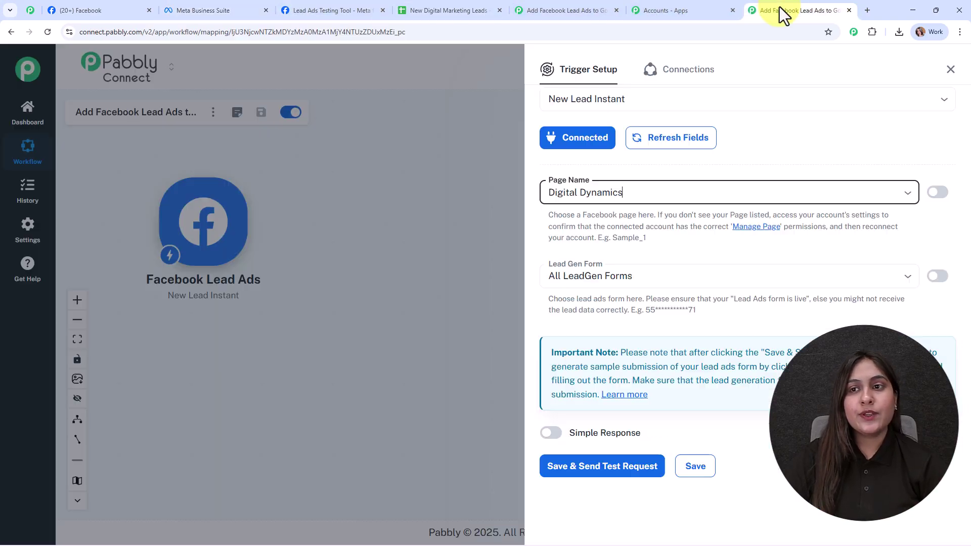
Set the trigger's Lead Gen Form to New Lead Ads Form and enable Simple Response.
left_click(653, 268)
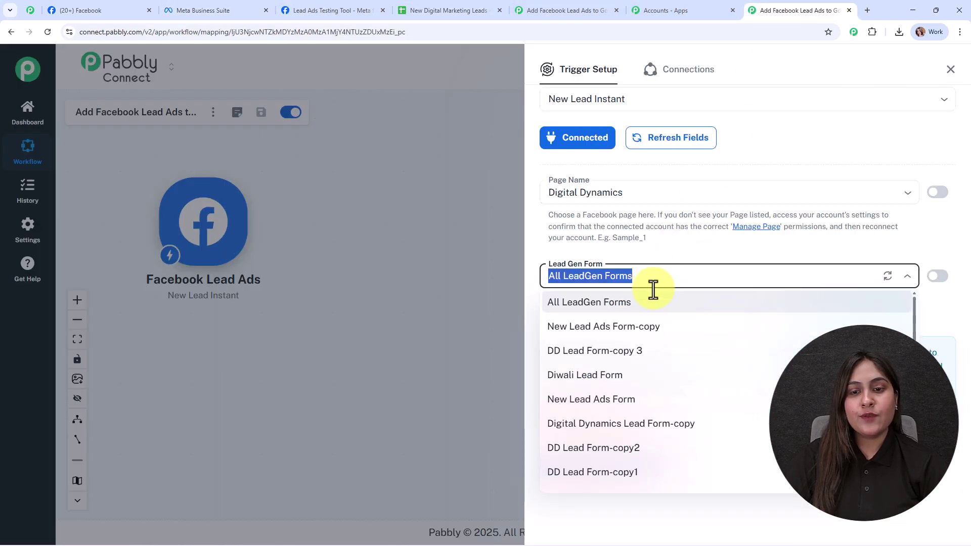
left_click(610, 400)
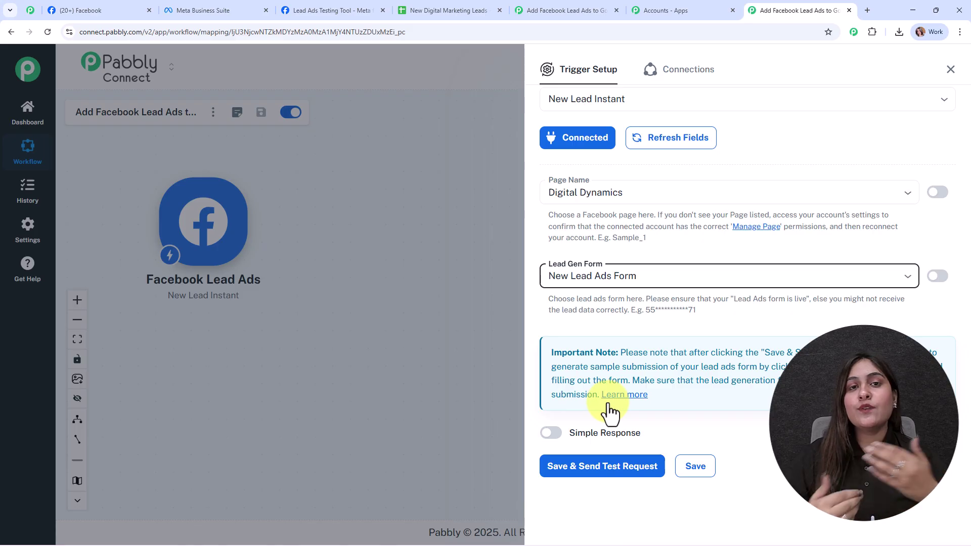
left_click(629, 276)
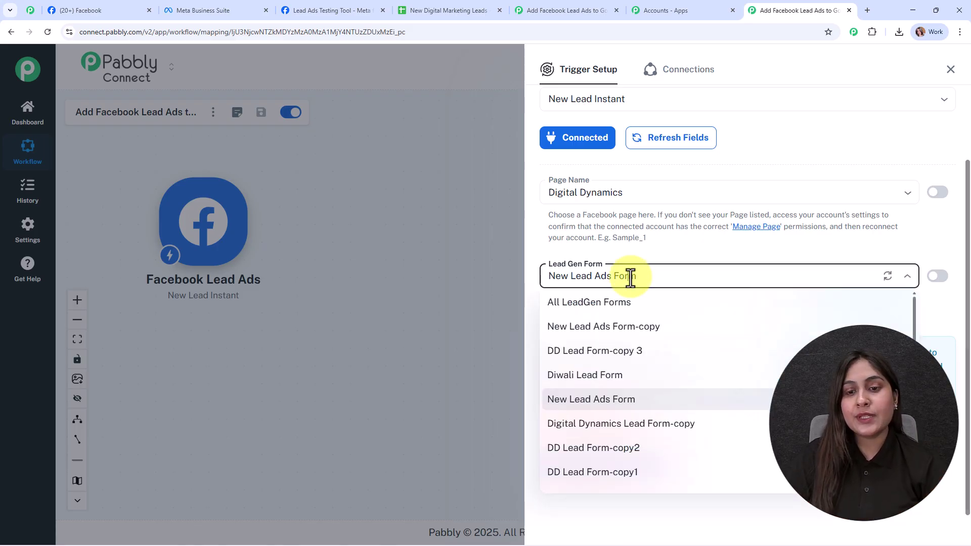
left_click(415, 232)
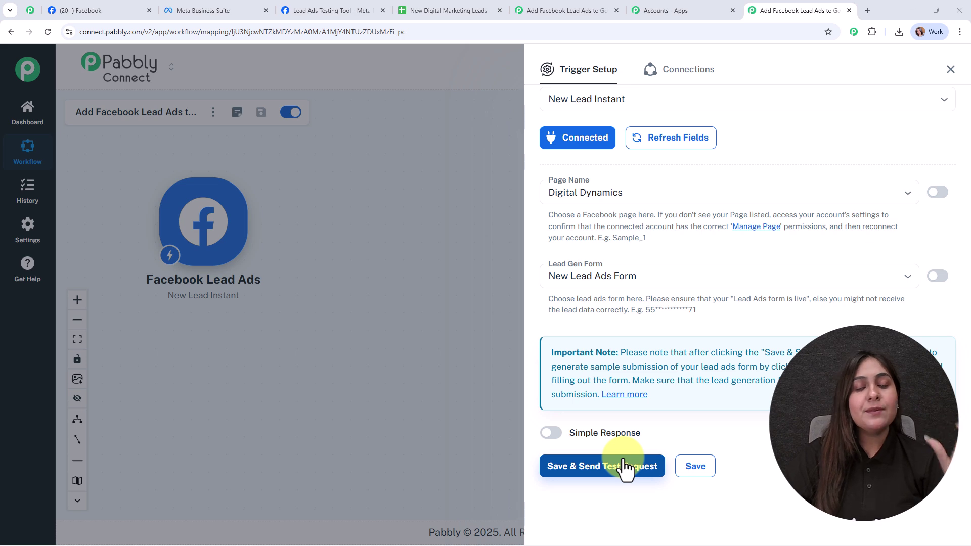
left_click(551, 434)
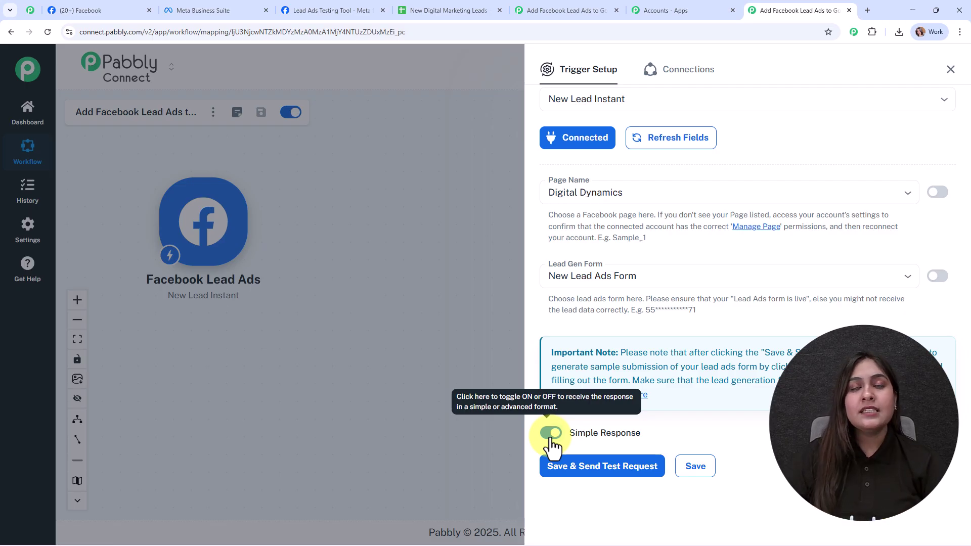
Save the trigger so it awaits a webhook, then switch to the Lead Ads Testing Tool.
left_click(623, 478)
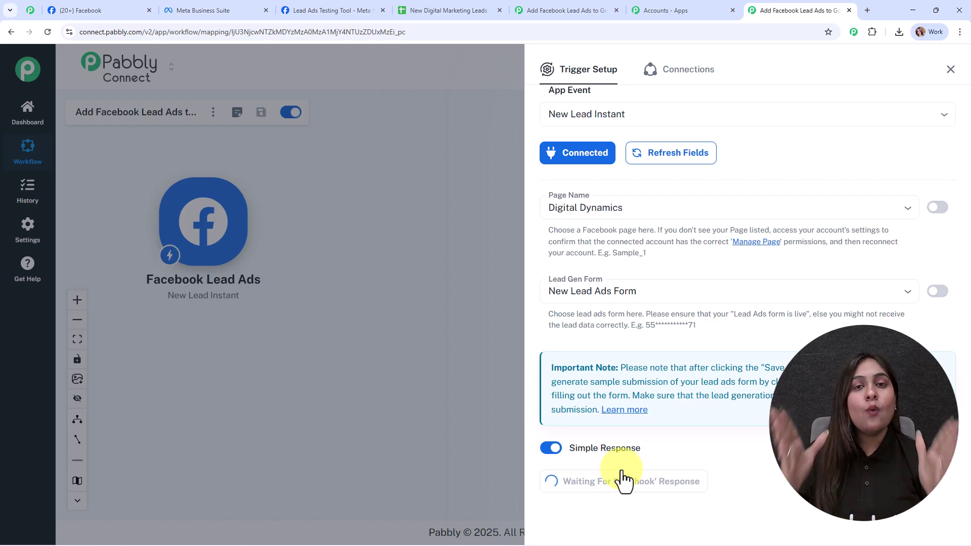
left_click(333, 12)
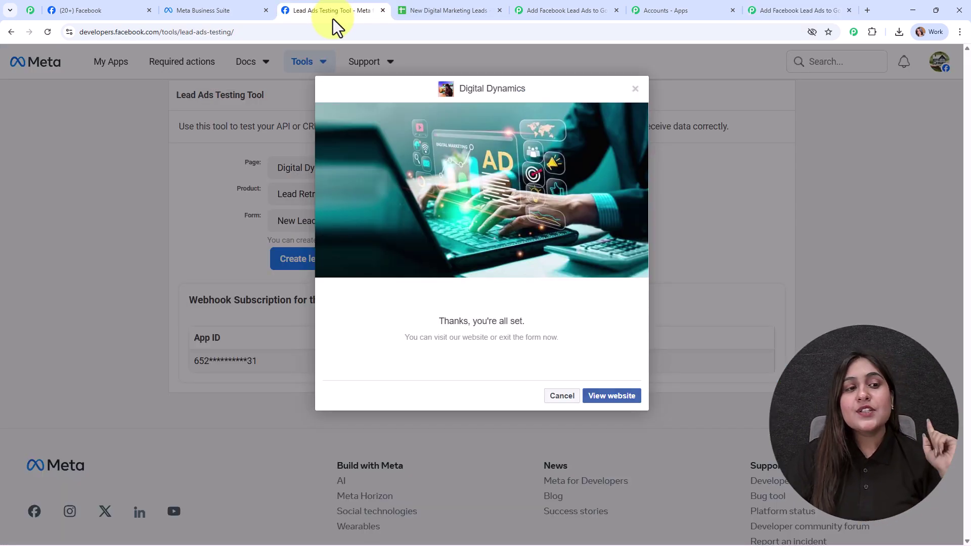
Delete the existing test lead and reload the Lead Ads Testing Tool.
left_click(635, 89)
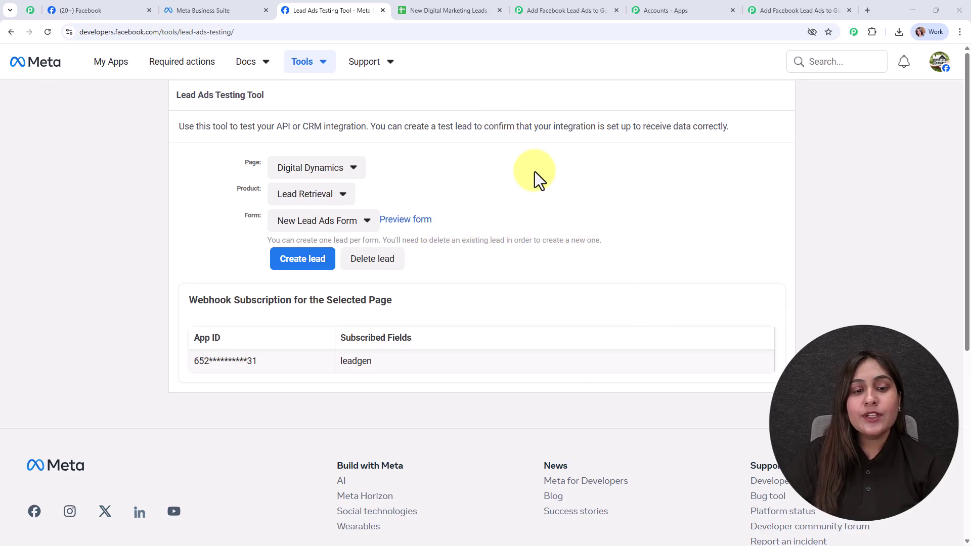
left_click(386, 261)
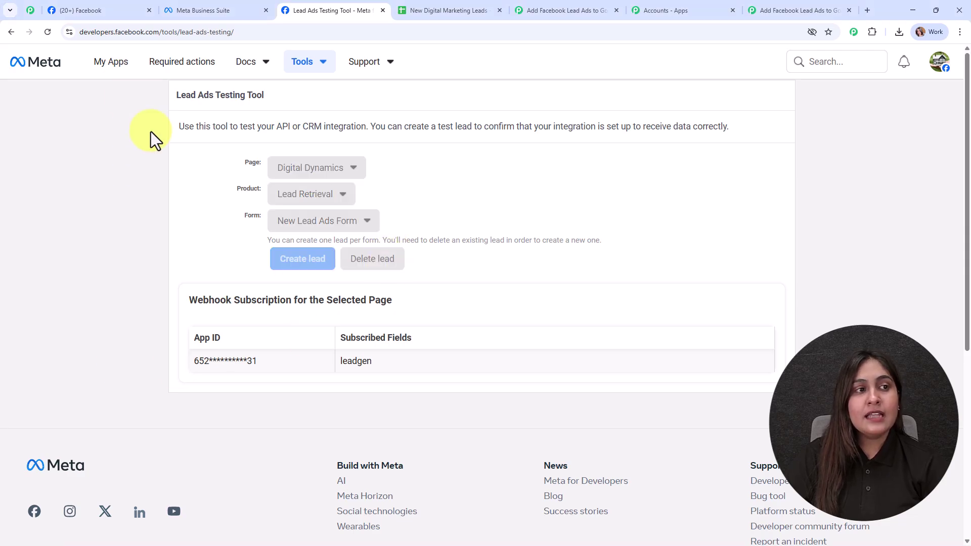
left_click(53, 33)
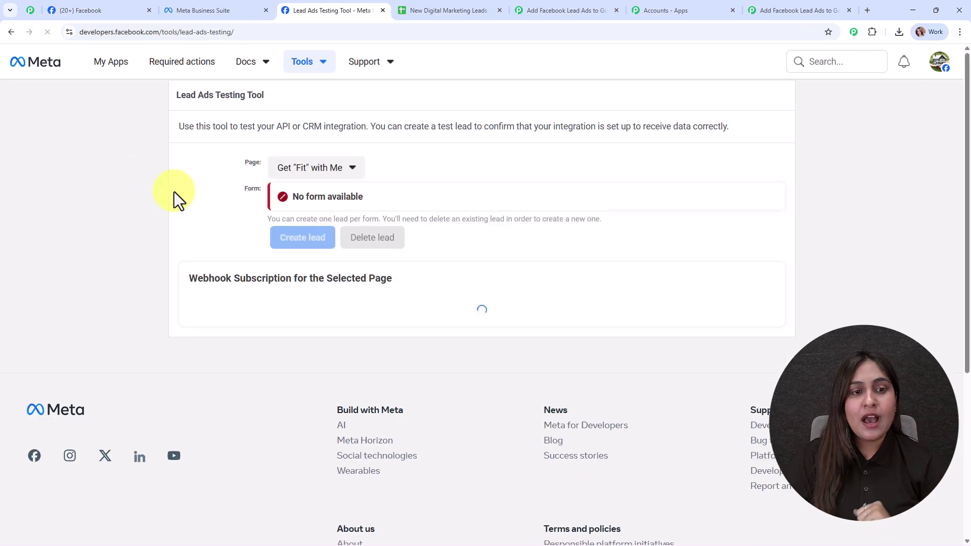
Select Digital Dynamics as the page, Lead Retrieval as product, and New Lead Ads Form.
left_click(306, 168)
scroll(344, 314, "down", 3)
scroll(349, 339, "down", 5)
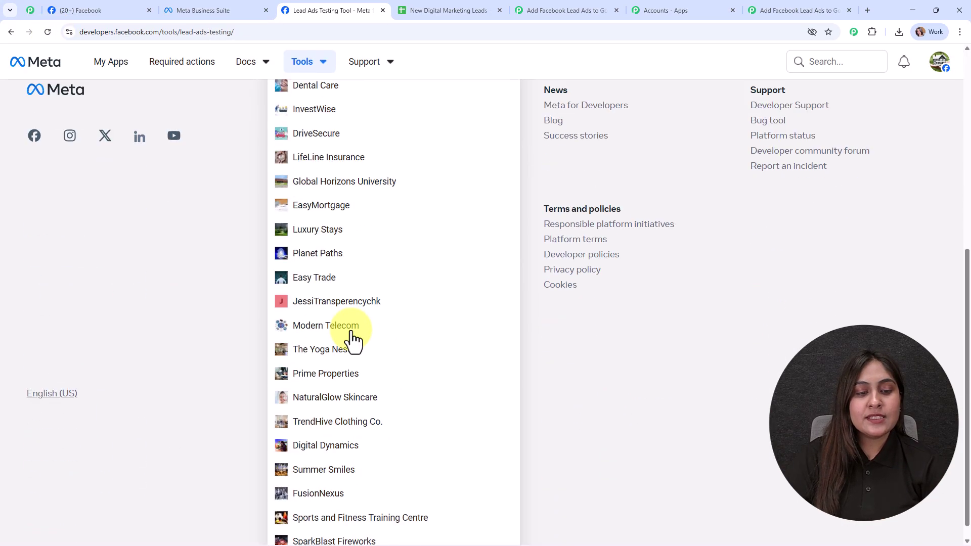
left_click(336, 433)
scroll(306, 283, "up", 6)
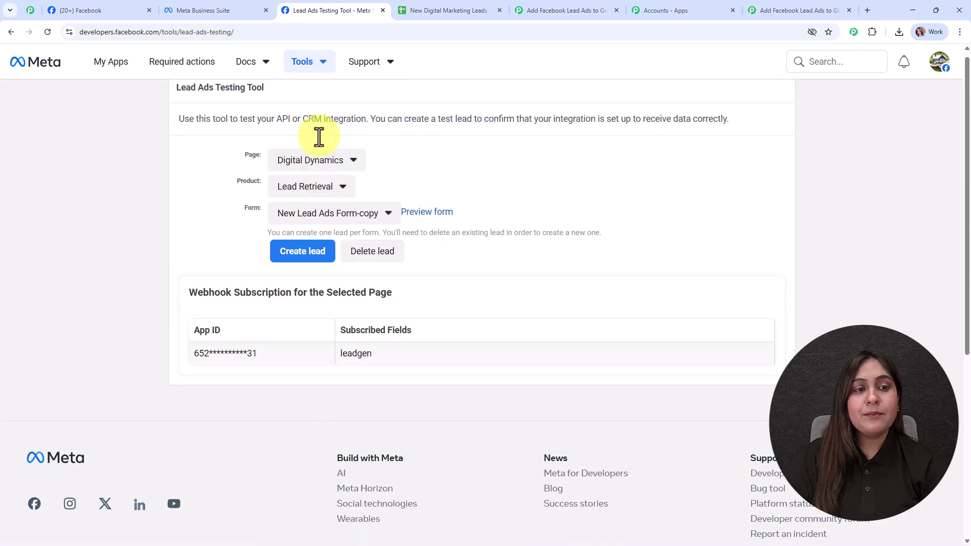
left_click(317, 188)
left_click(316, 222)
left_click(315, 226)
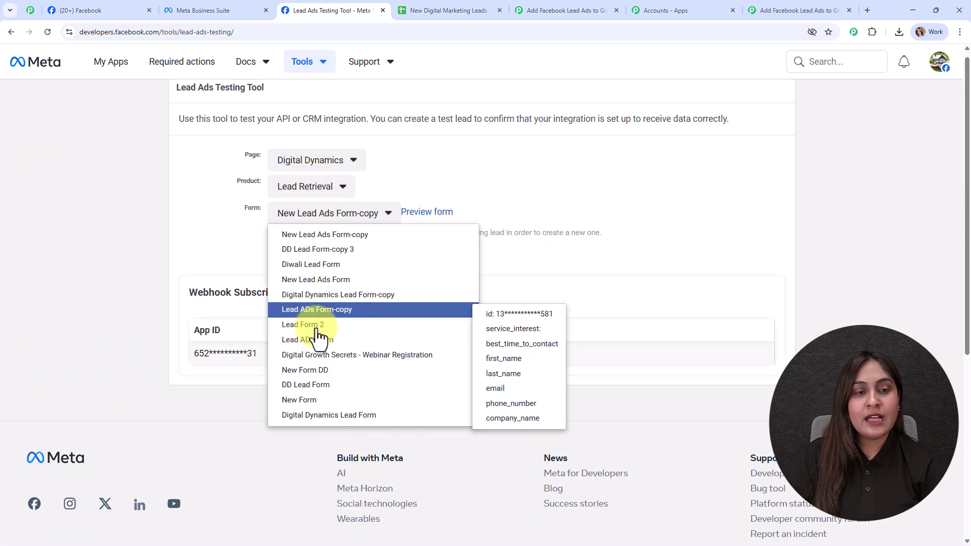
left_click(270, 280)
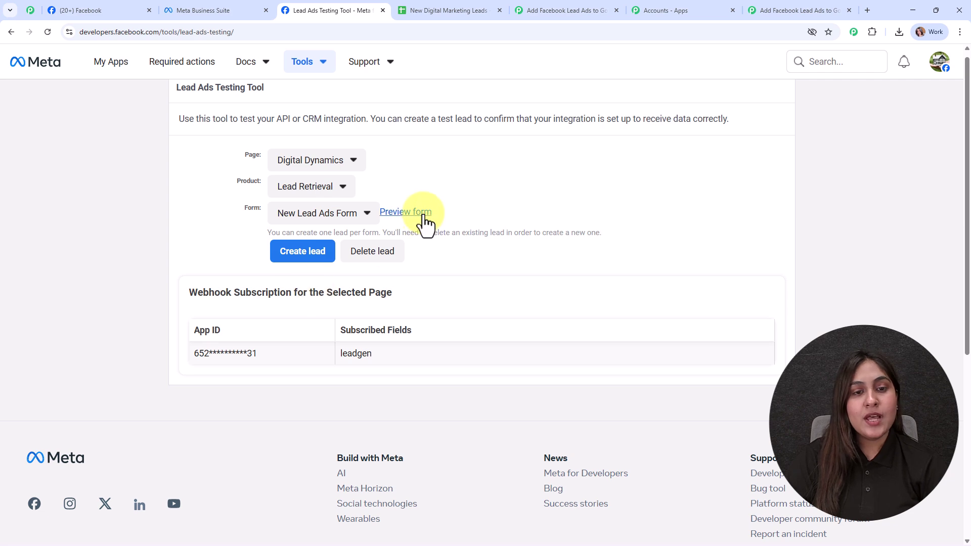
Submit a dummy test lead with first name, last name, email and phone number through the form preview.
left_click(423, 214)
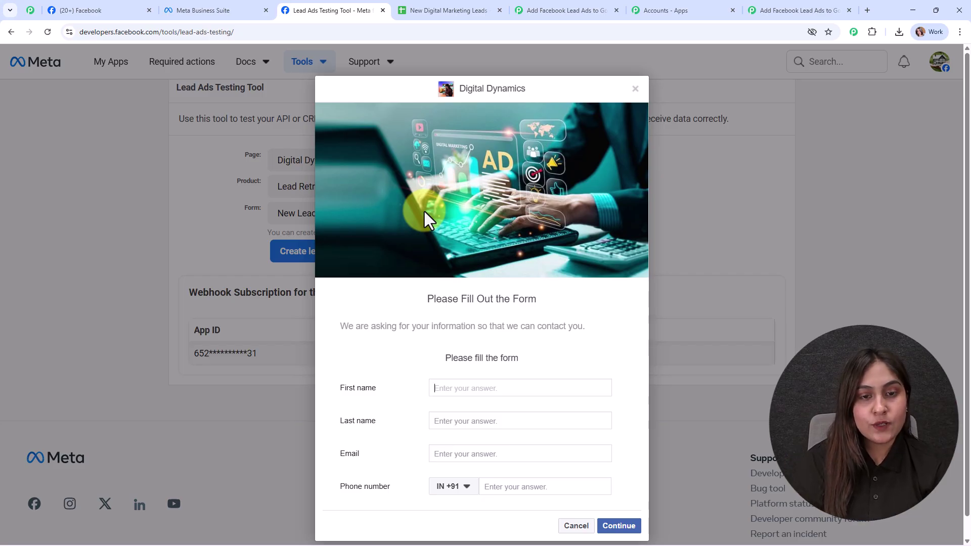
type("Dummy")
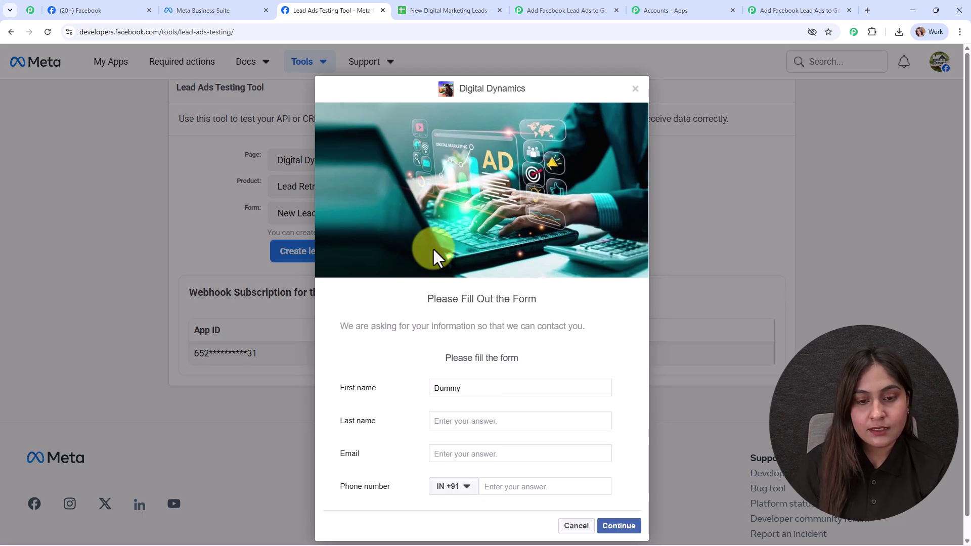
key("Tab")
type("User")
left_click(469, 452)
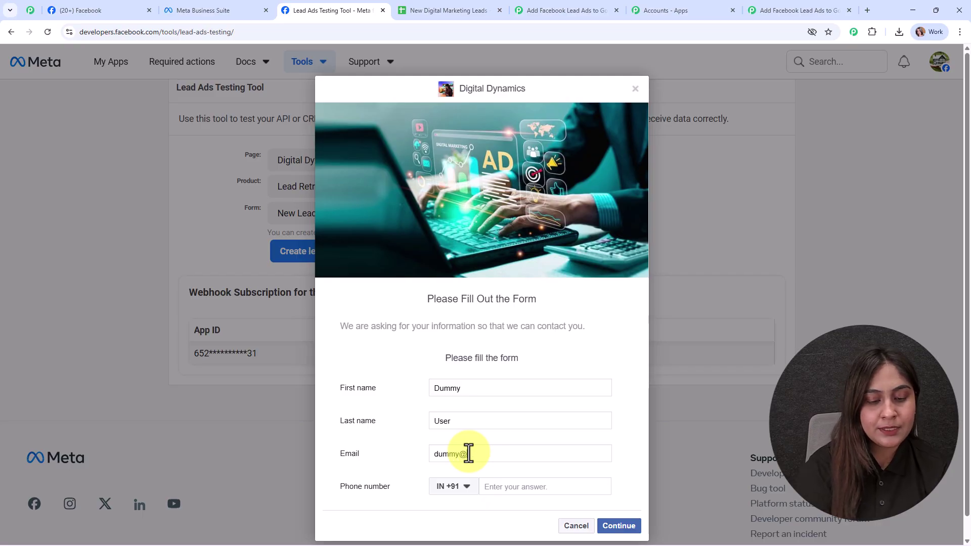
left_click(515, 490)
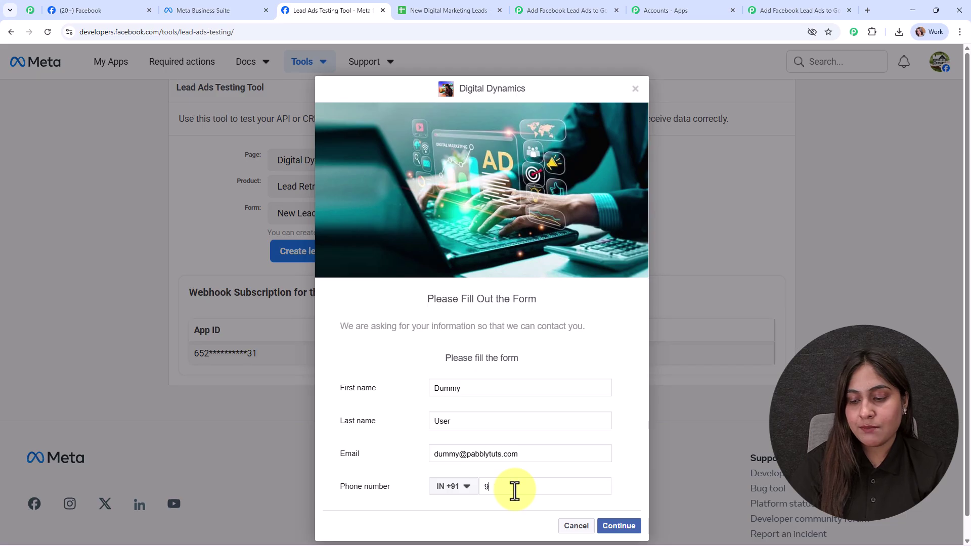
type("000000000")
left_click(619, 526)
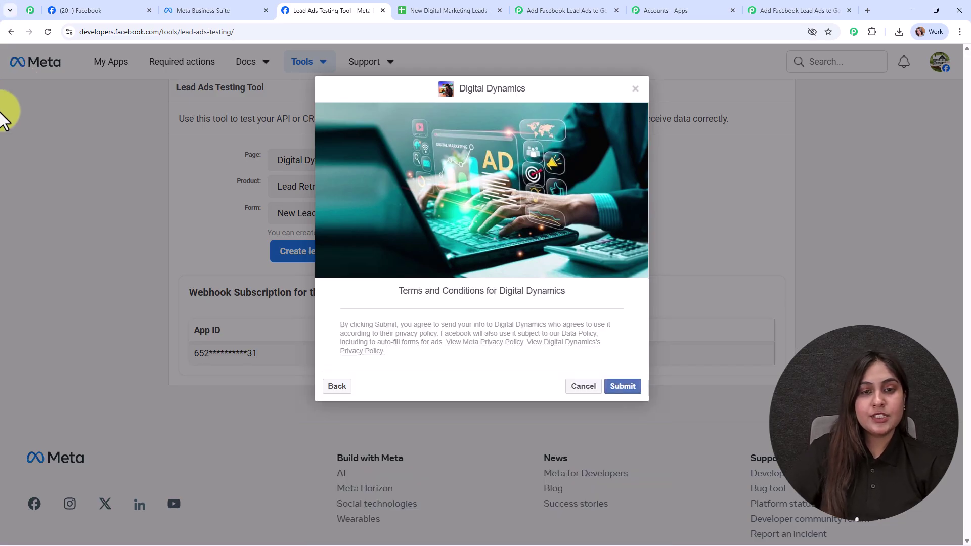
left_click(623, 387)
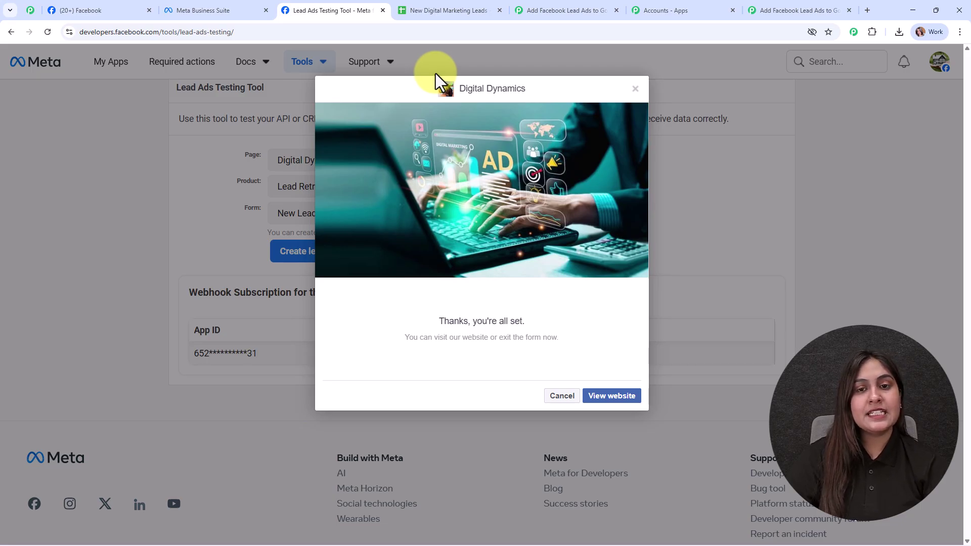
Check in Pabbly that the trigger captured the dummy lead's name, email and phone.
left_click(794, 3)
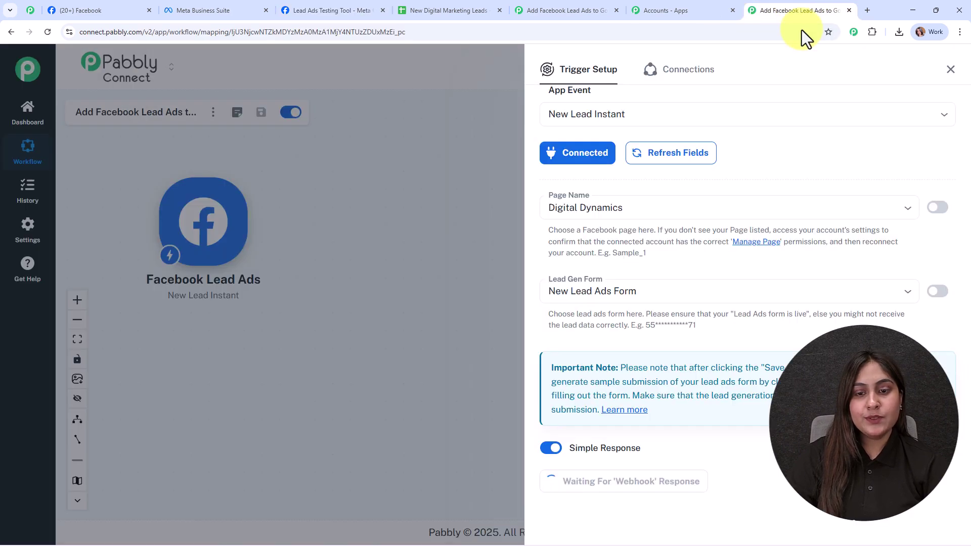
scroll(780, 281, "down", 7)
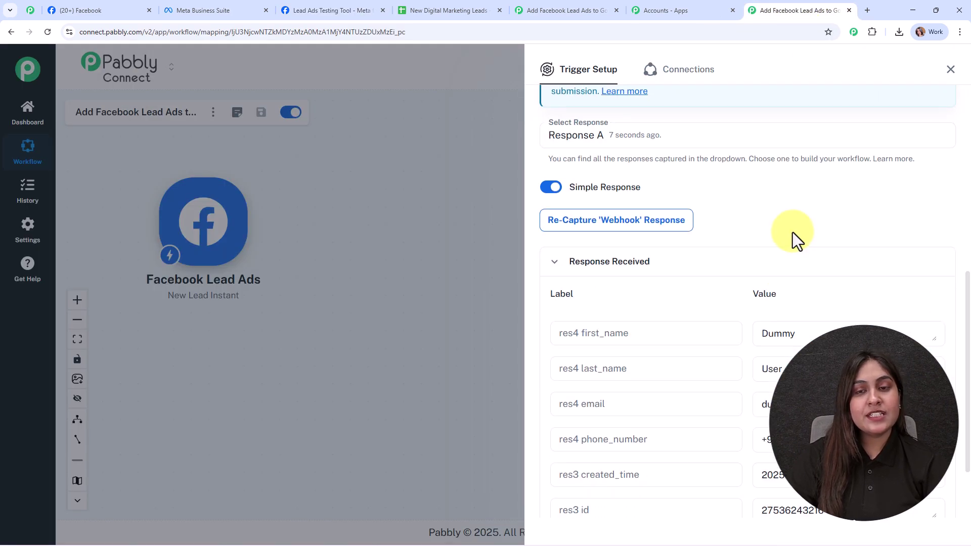
scroll(793, 235, "down", 10)
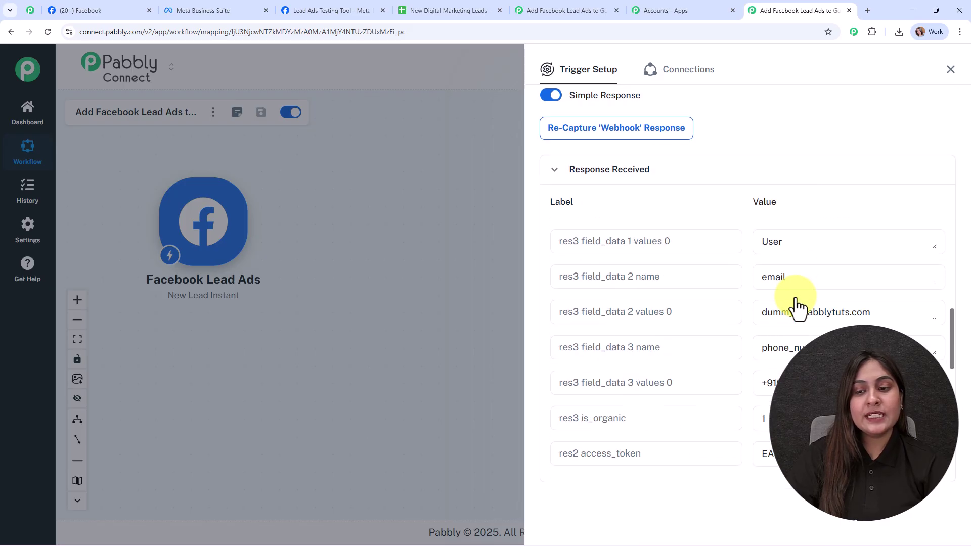
Close the trigger panel, recentre the canvas, and add an action step after the Facebook Lead Ads trigger.
left_click(960, 80)
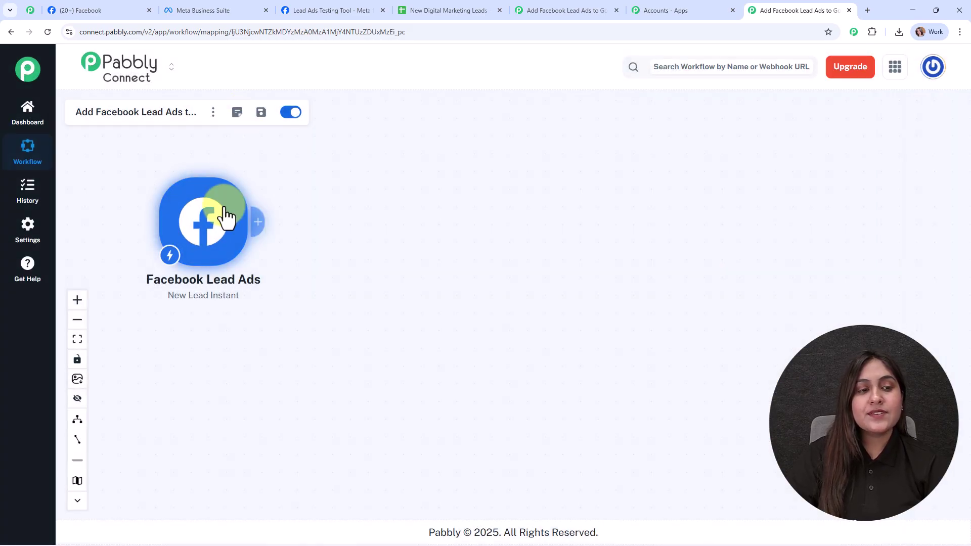
left_click(77, 303)
left_click_drag(195, 219, 303, 279)
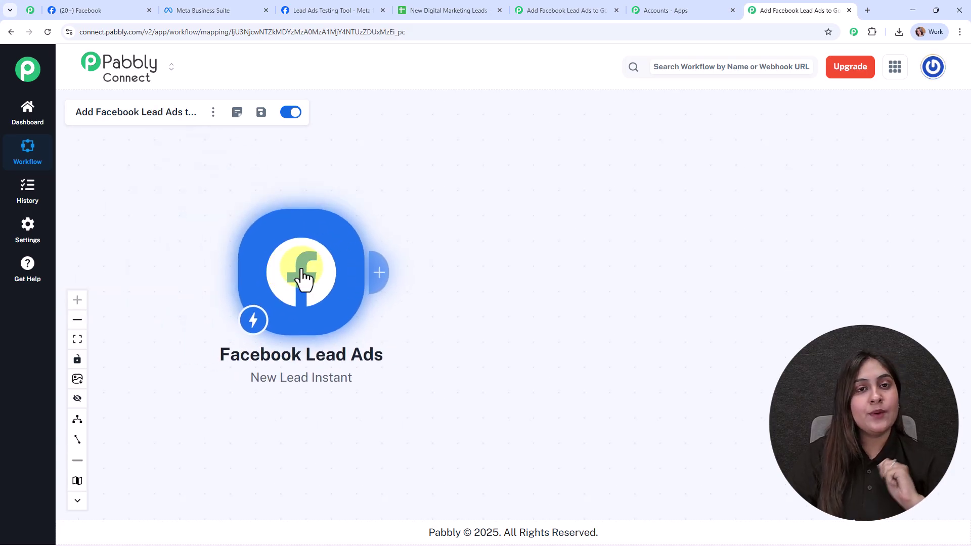
left_click(400, 11)
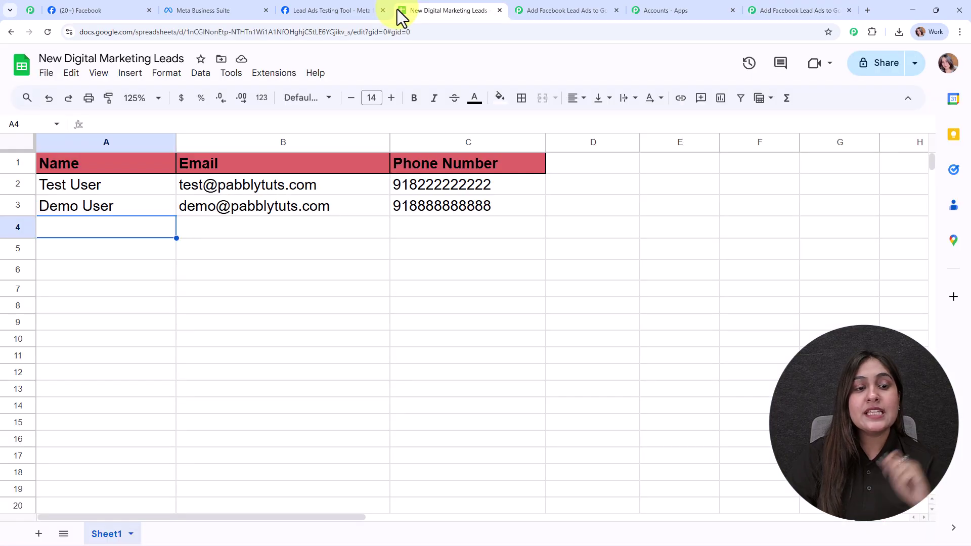
left_click(779, 8)
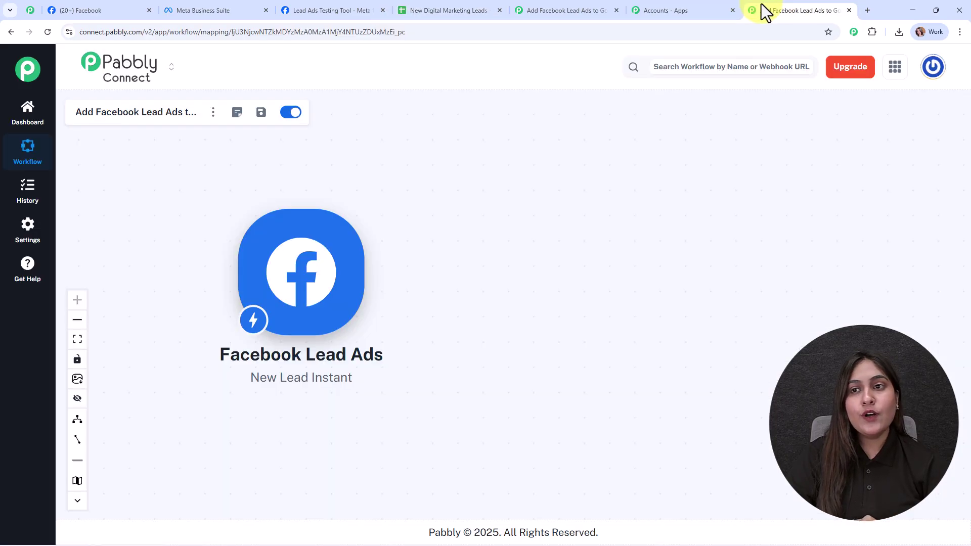
left_click(378, 280)
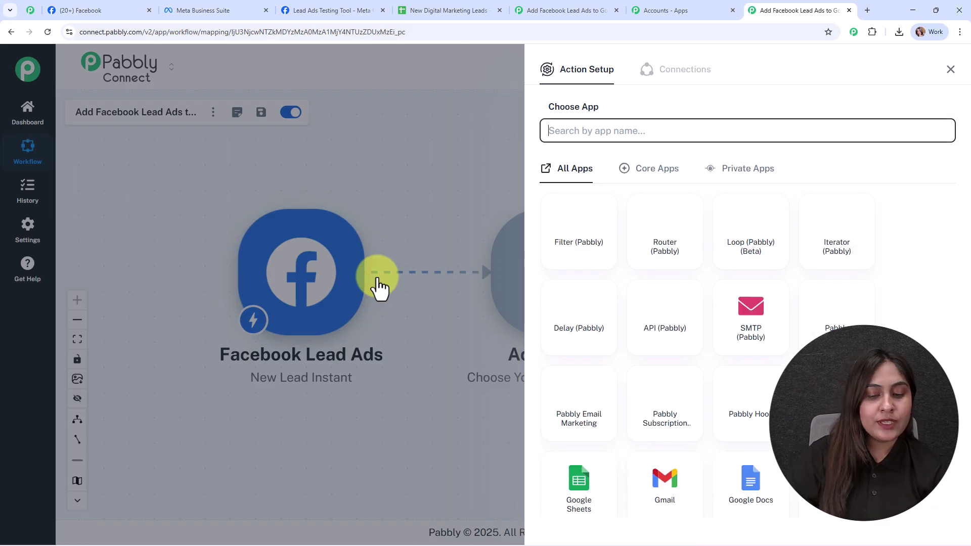
Choose Google Sheets with the Add New Row event for the action step.
type("shee")
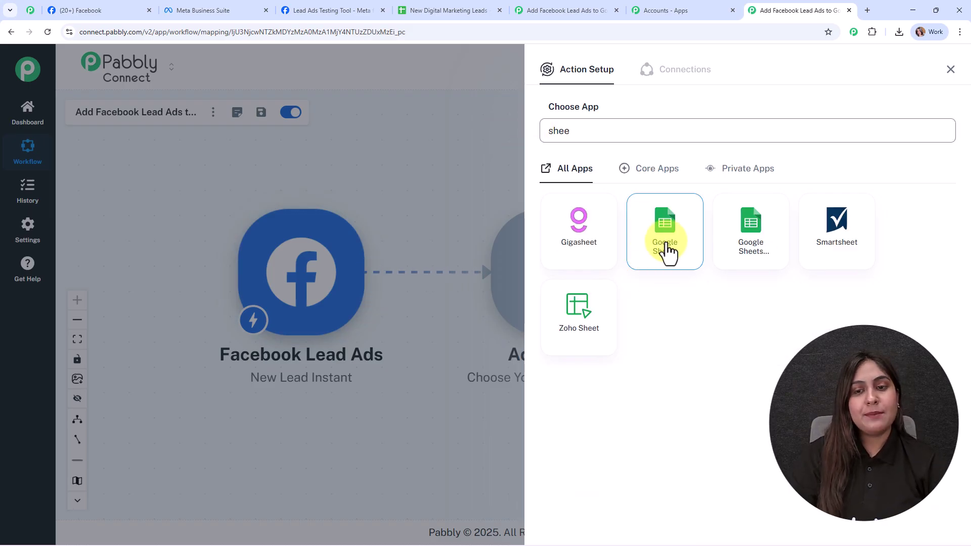
left_click(656, 231)
left_click(590, 187)
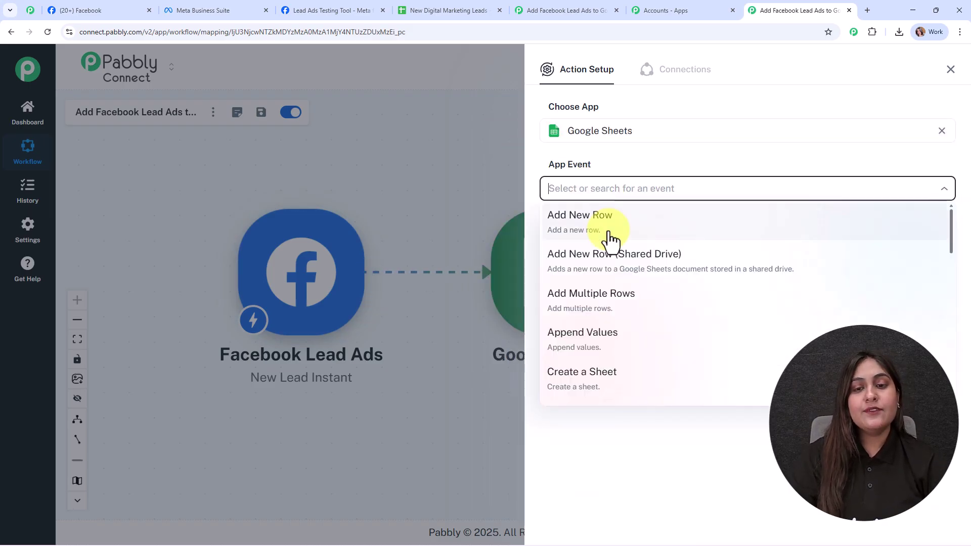
left_click(611, 242)
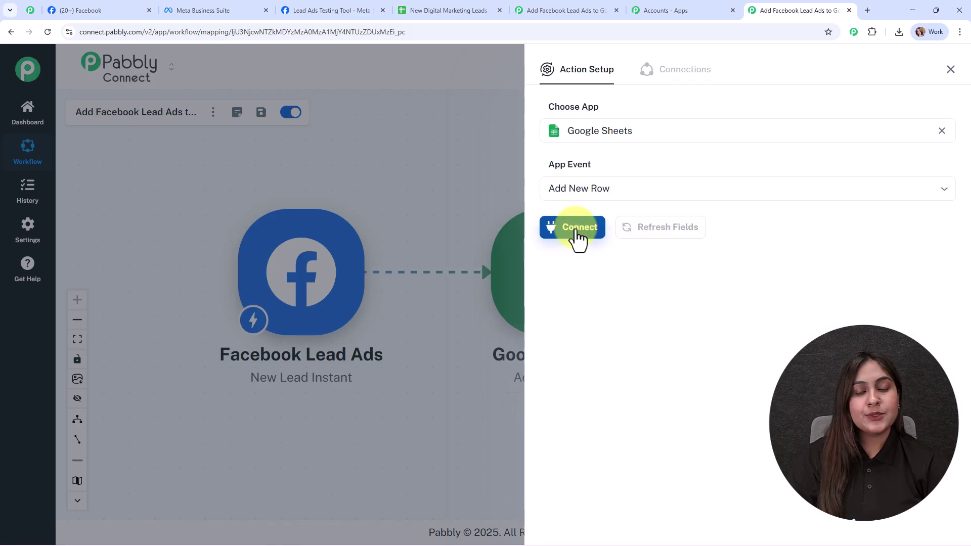
Create a new Google Sheets connection by signing in with Google and allowing access.
left_click(577, 228)
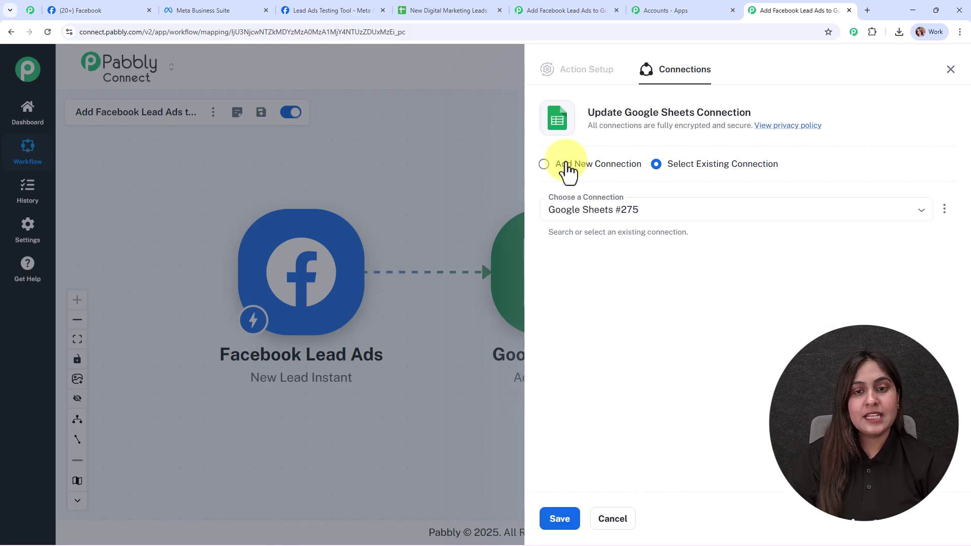
left_click(568, 167)
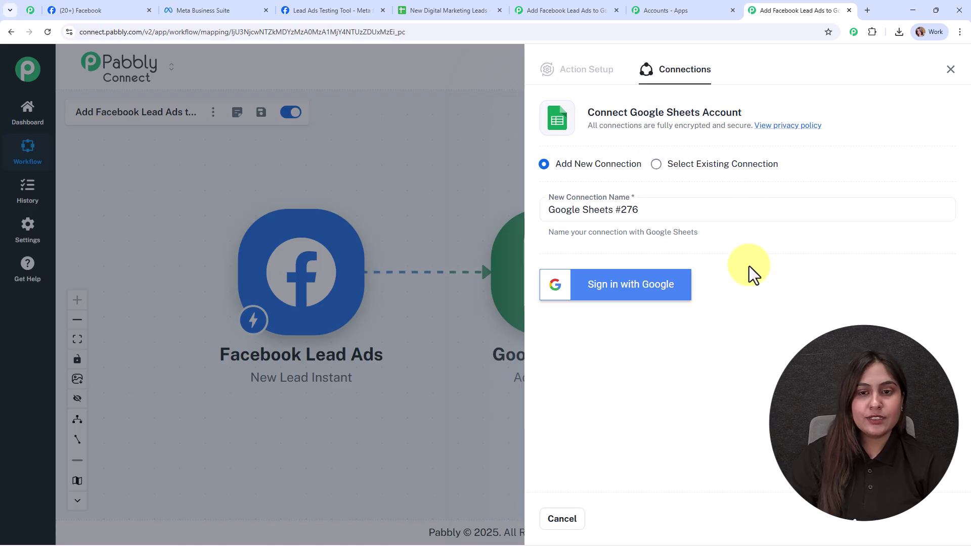
left_click(647, 285)
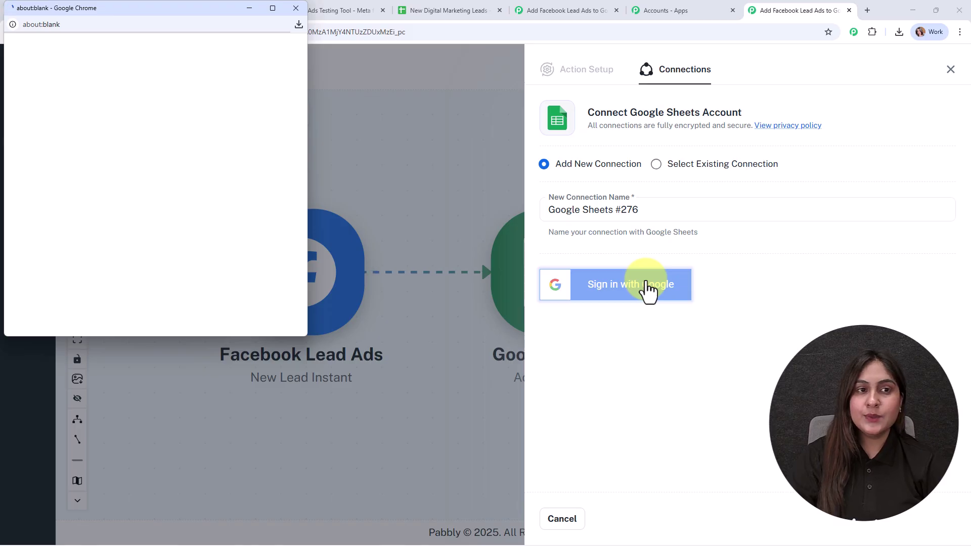
left_click(169, 225)
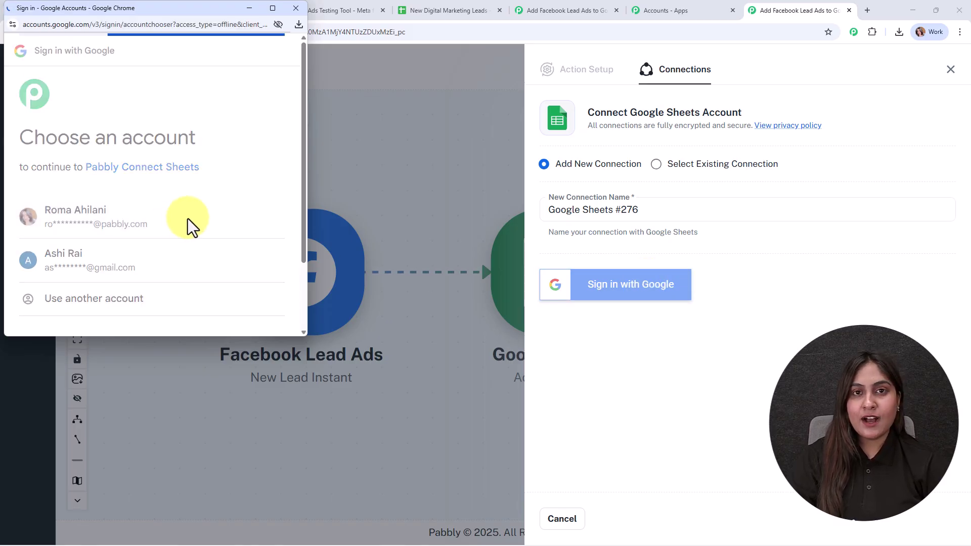
scroll(239, 311, "down", 3)
left_click(242, 282)
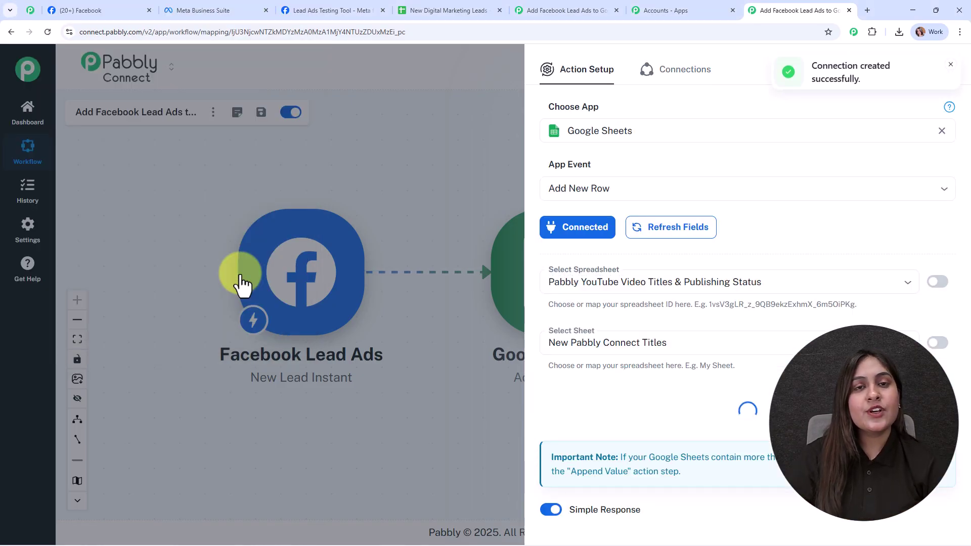
Point the action at Sheet1 of the New Digital Marketing Leads spreadsheet.
scroll(813, 218, "down", 2)
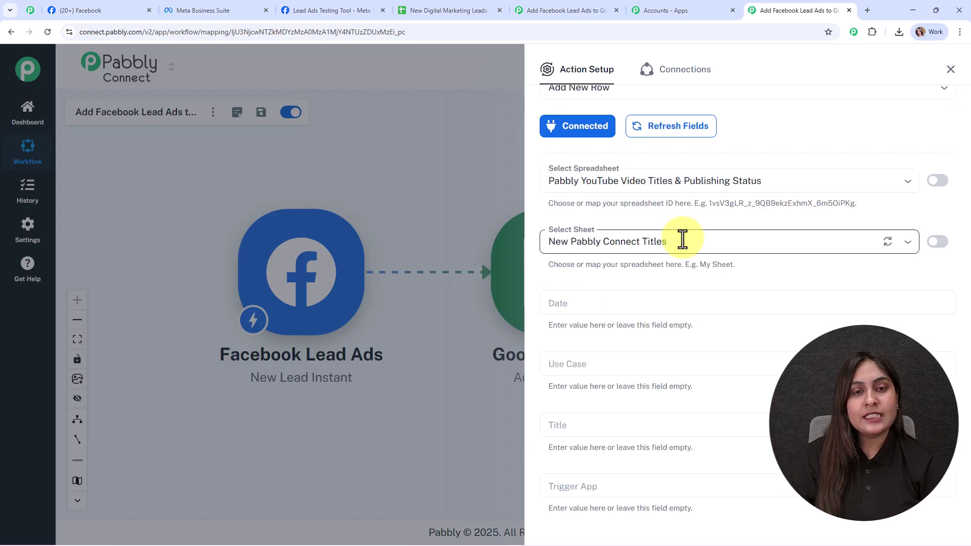
left_click(437, 6)
left_click(811, 7)
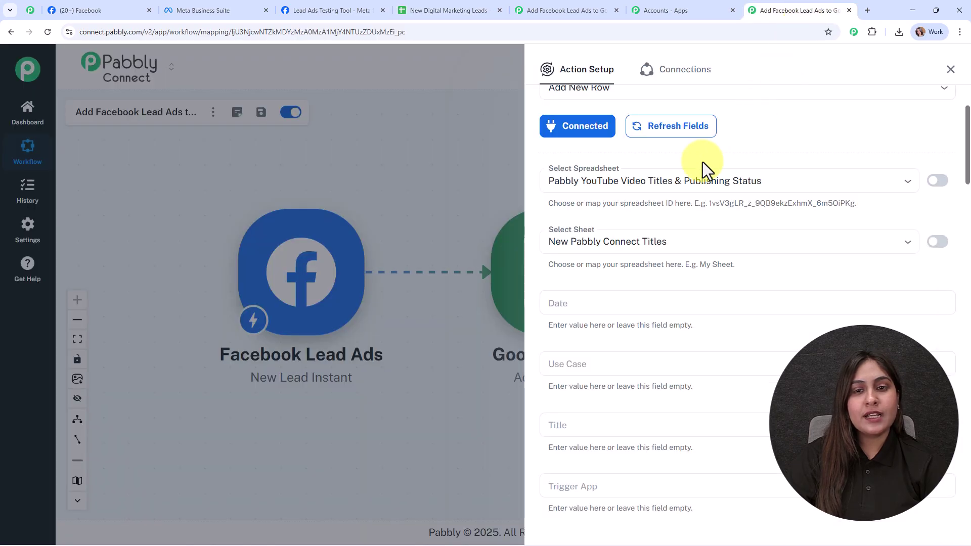
left_click(689, 178)
left_click(683, 230)
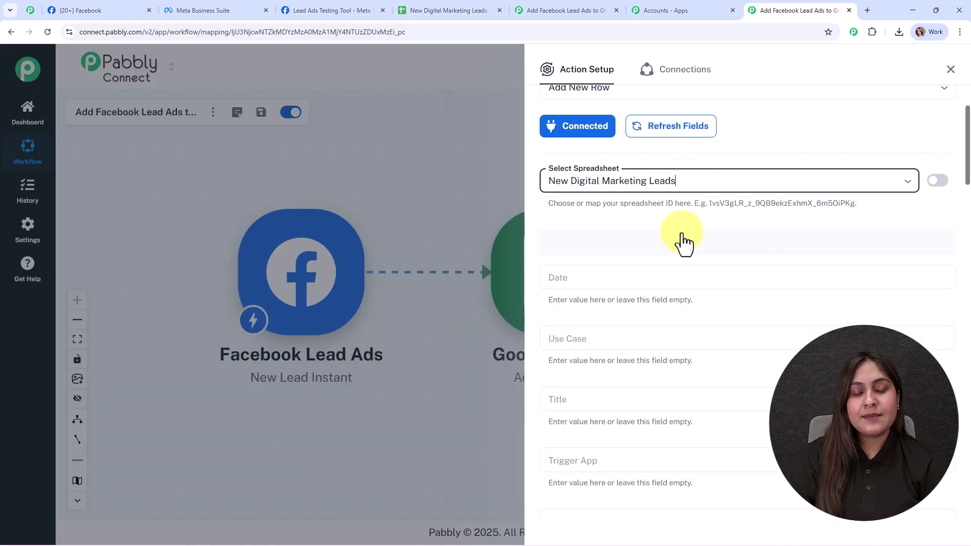
left_click(614, 263)
left_click(622, 294)
Check the spreadsheet's column headers and start mapping data into the Name field.
scroll(800, 222, "down", 3)
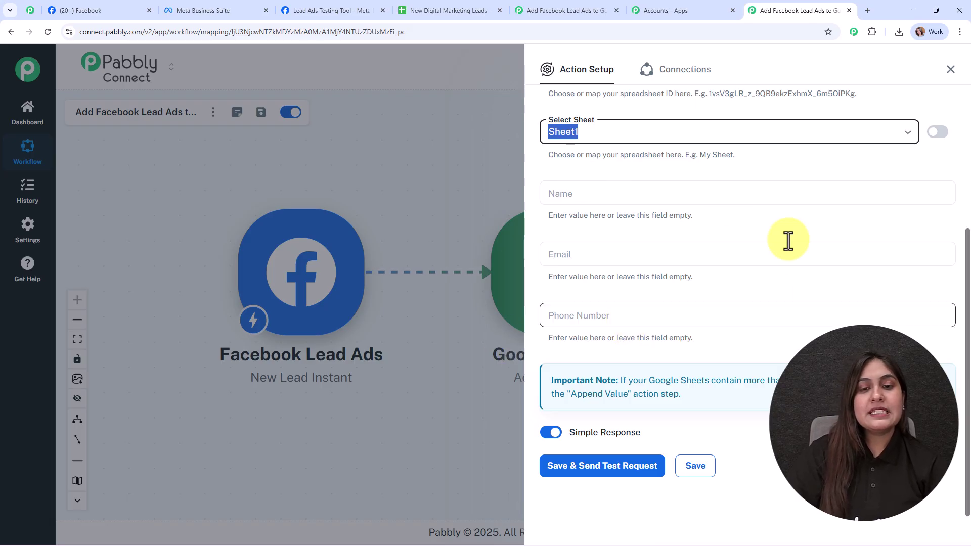
left_click(445, 10)
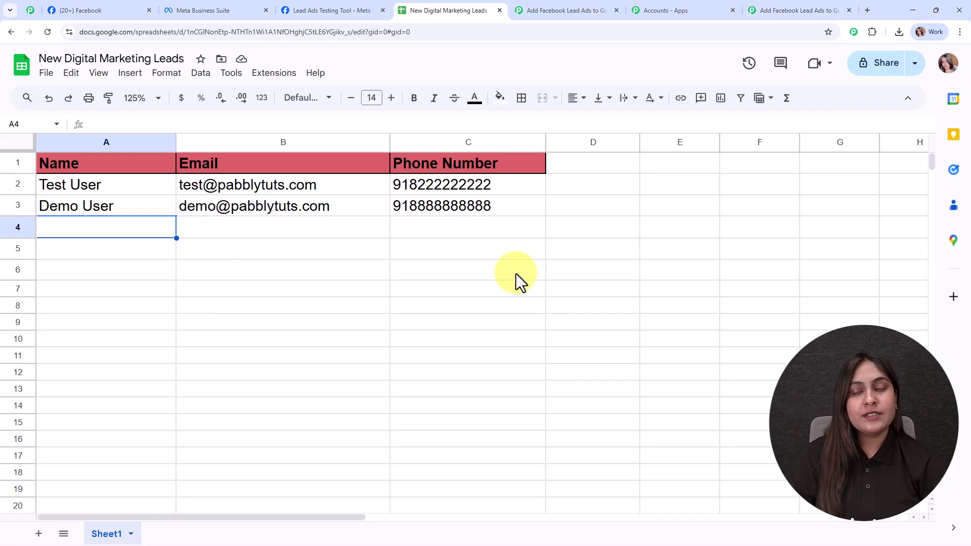
left_click(779, 10)
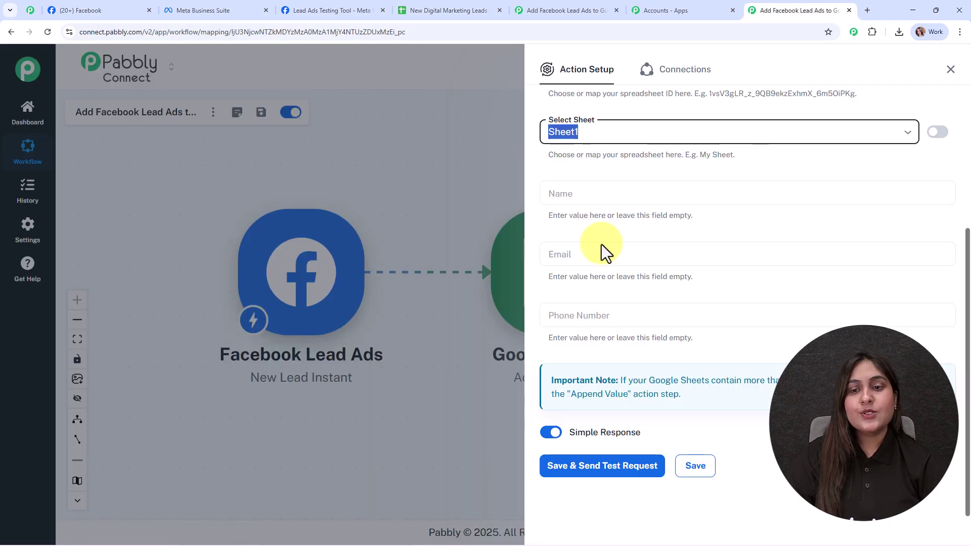
left_click(561, 197)
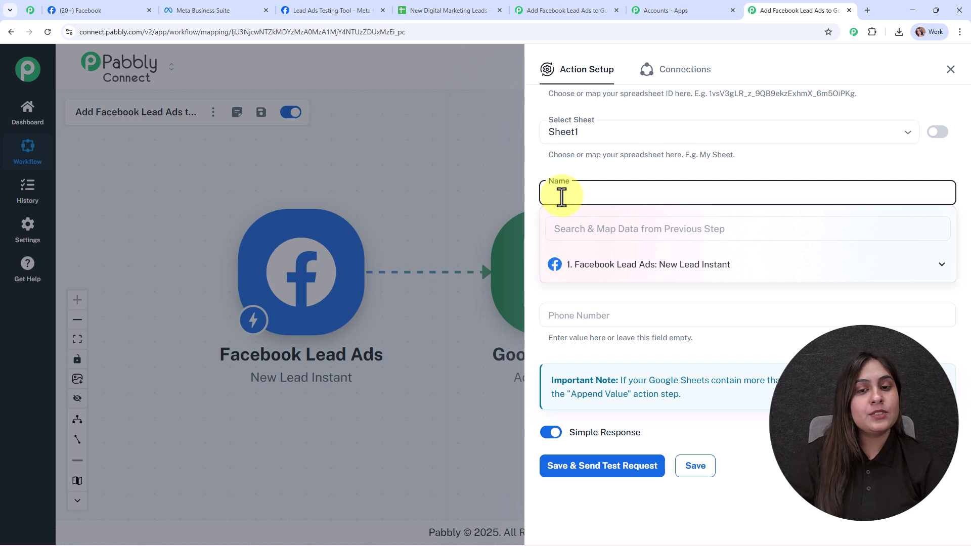
Map first_name and last_name to Name, email to Email, and phone_number to Phone Number.
left_click(610, 265)
left_click(622, 287)
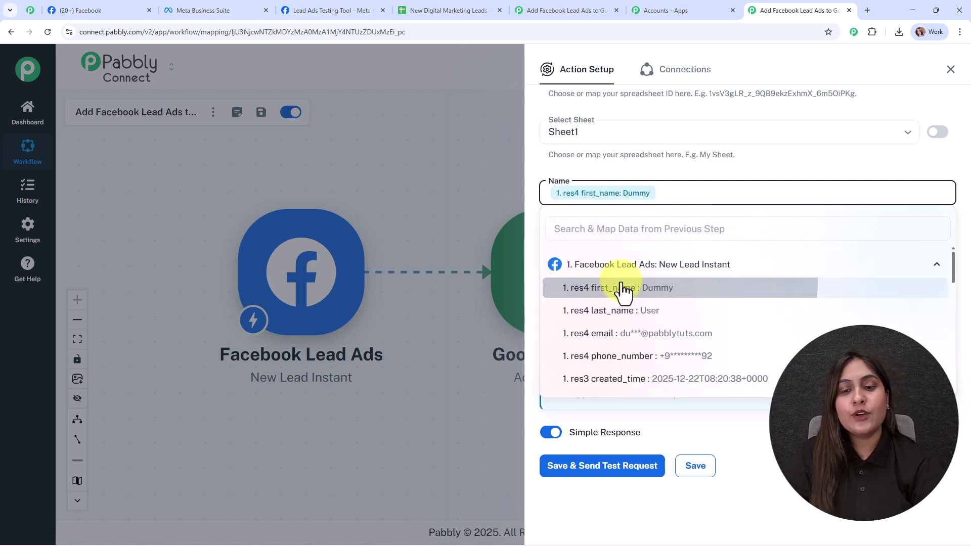
left_click(627, 311)
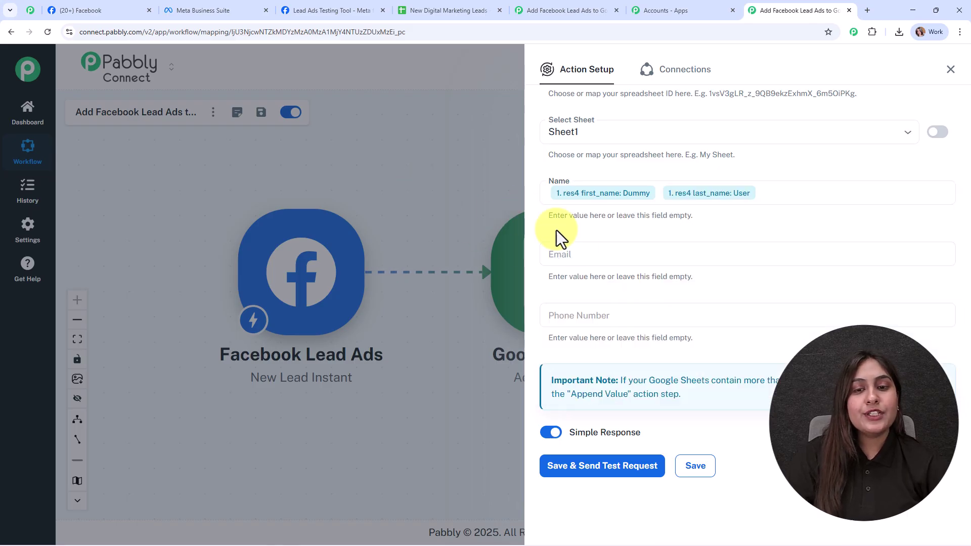
left_click(586, 256)
left_click(615, 327)
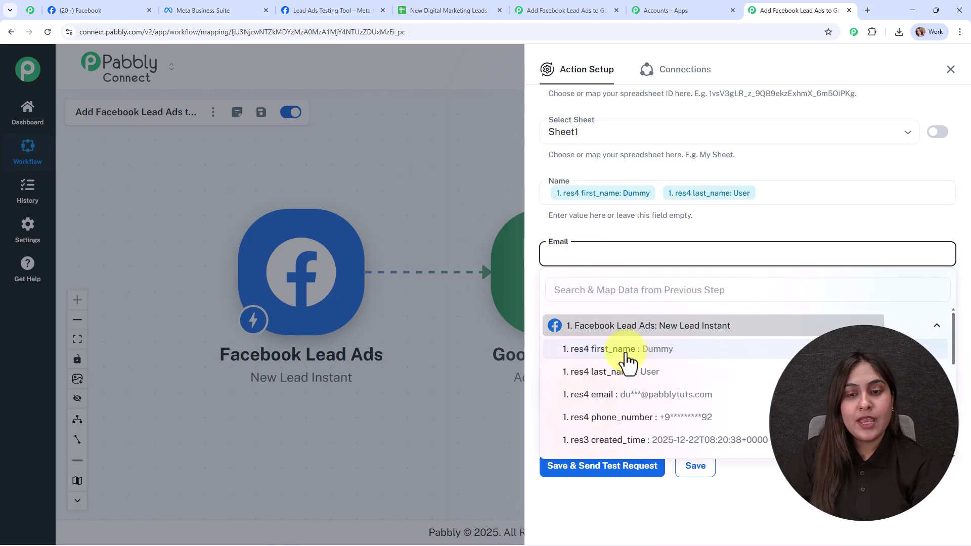
left_click(659, 399)
left_click(594, 318)
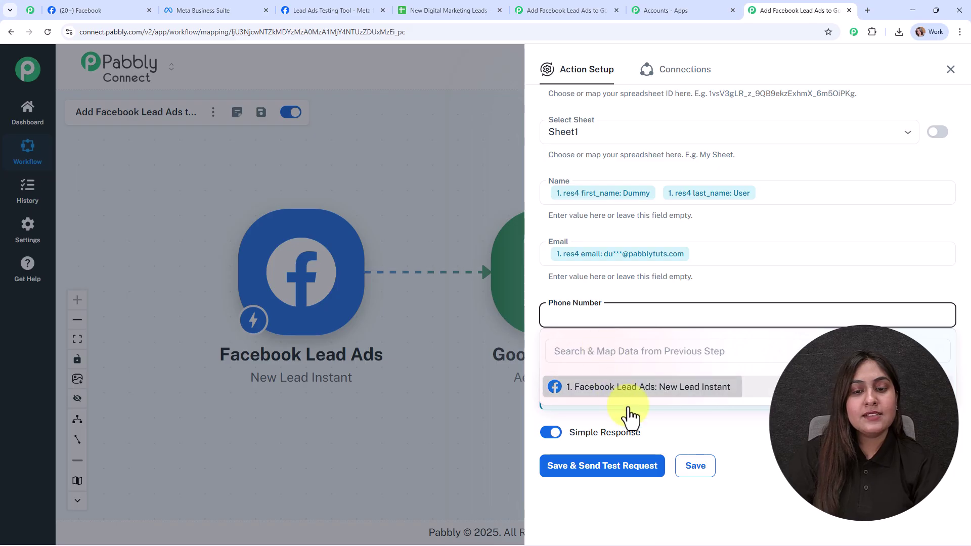
left_click(623, 387)
left_click(673, 478)
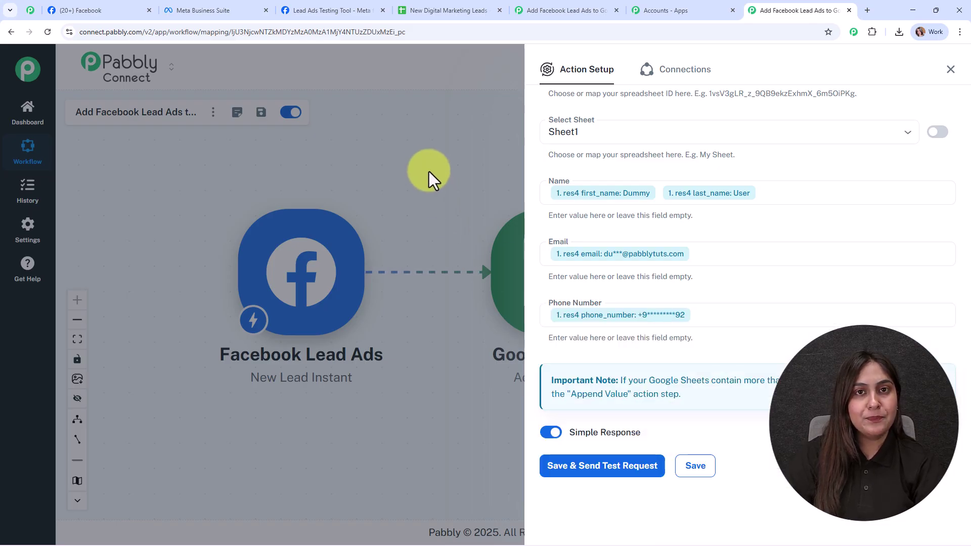
Save the Google Sheets step with a test request and close the action panel.
left_click(650, 461)
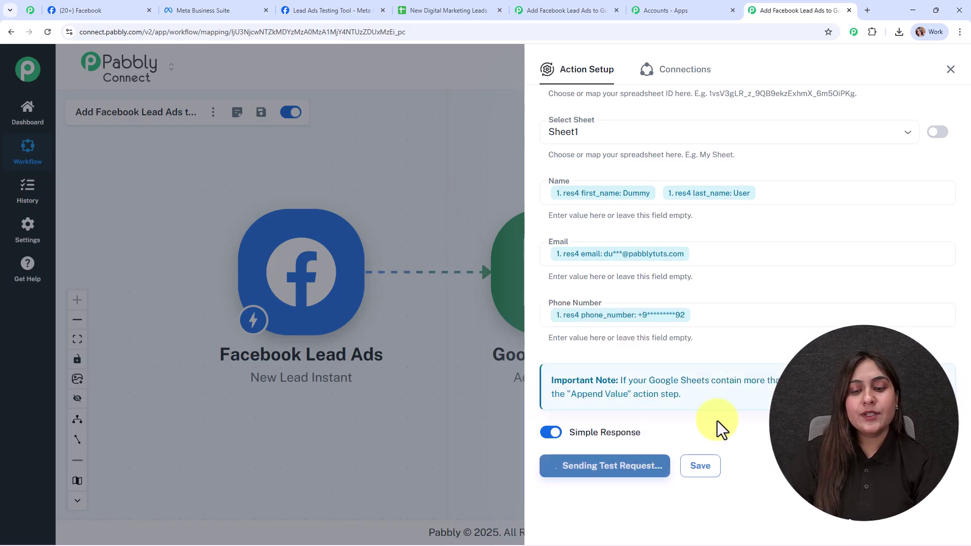
scroll(885, 310, "down", 6)
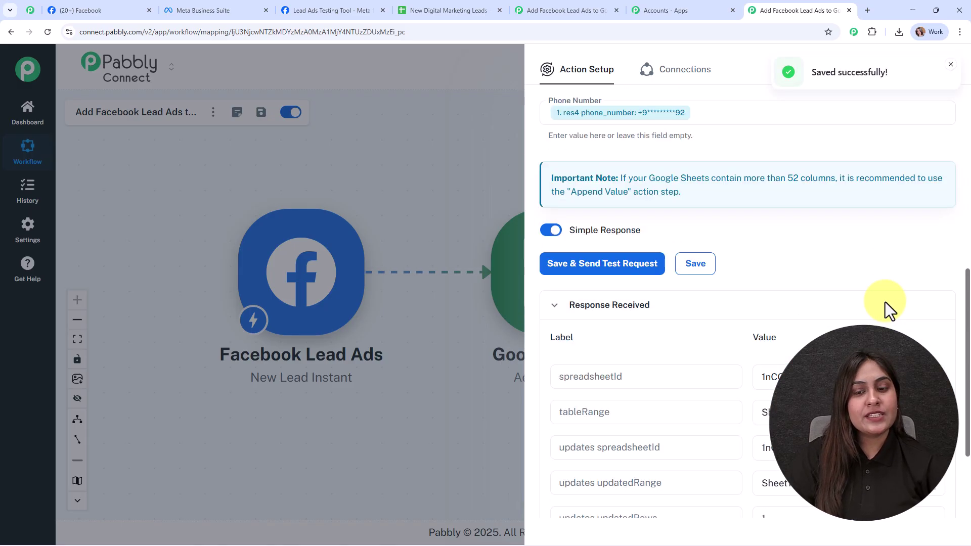
left_click(952, 67)
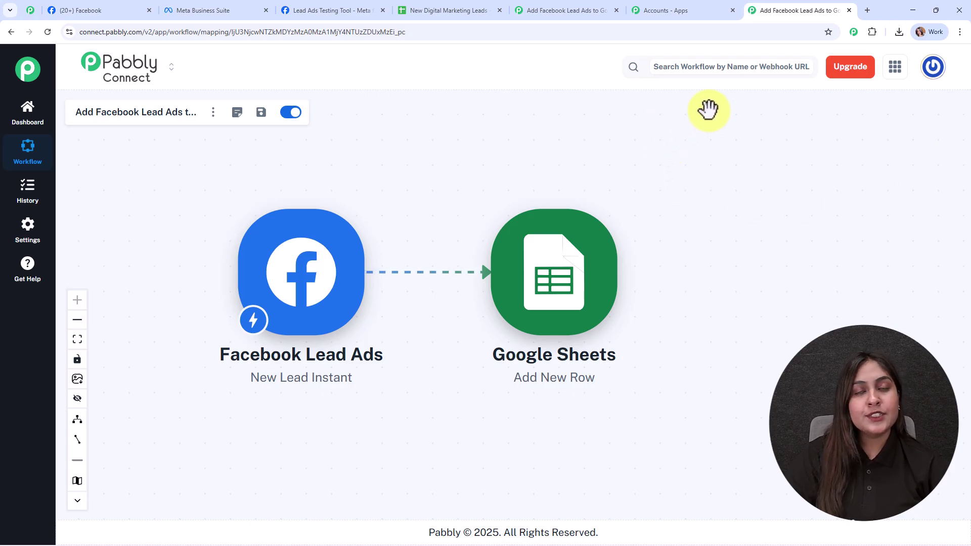
Confirm the dummy lead's name, email and phone appear in row 4 of New Digital Marketing Leads.
left_click(432, 10)
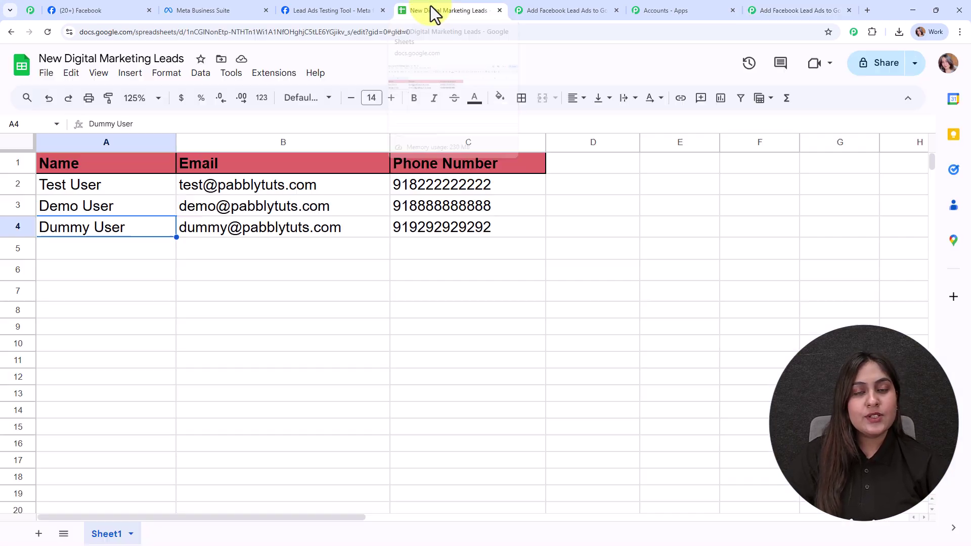
left_click(139, 273)
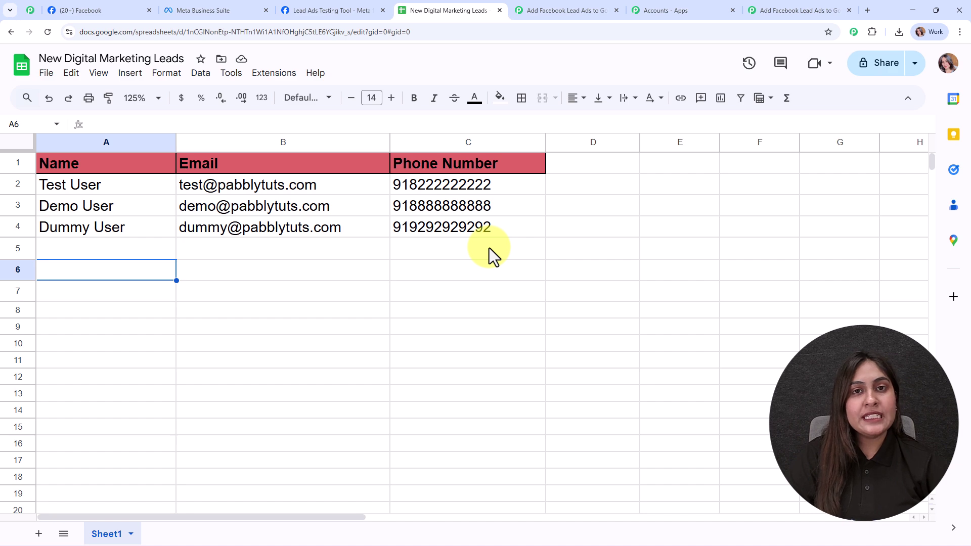
left_click(784, 2)
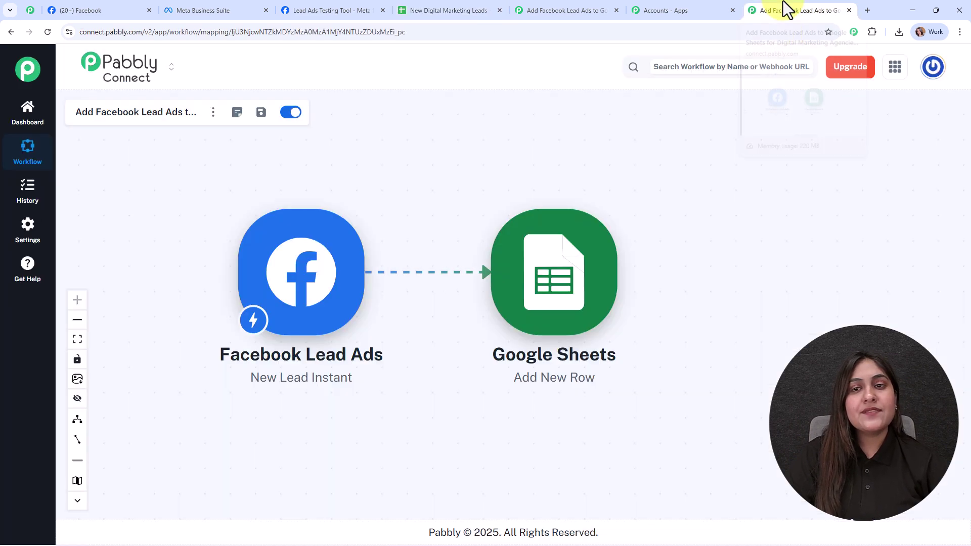